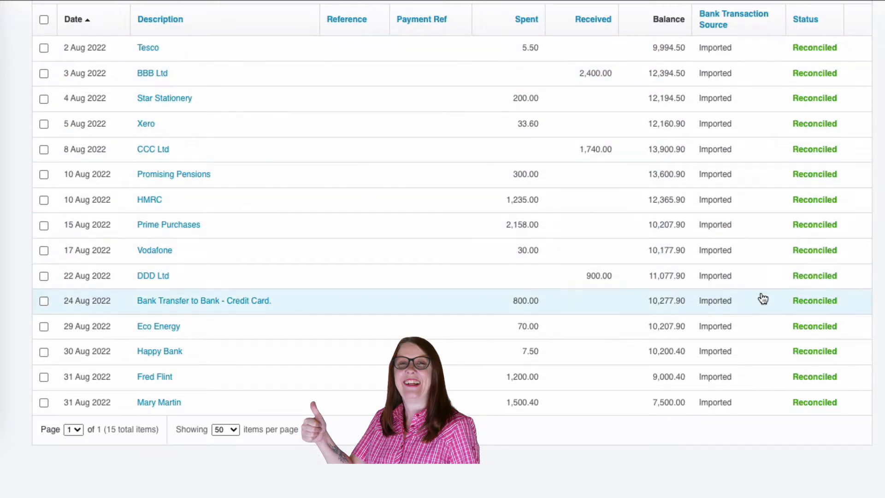
Check the current account on the dashboard and open the conversion balances in the advanced accounting settings.
{"action": "scroll", "coordinate": [762, 299], "scroll_direction": "up", "scroll_amount": 6}
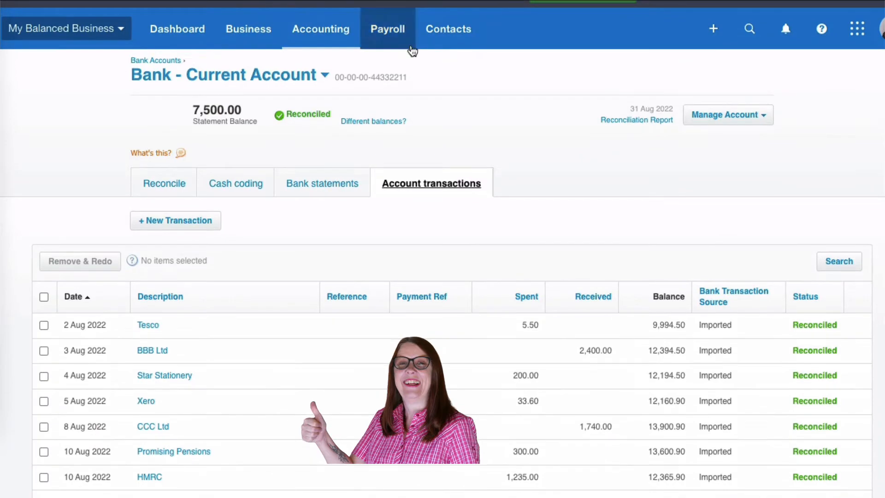
{"action": "left_click", "coordinate": [181, 33]}
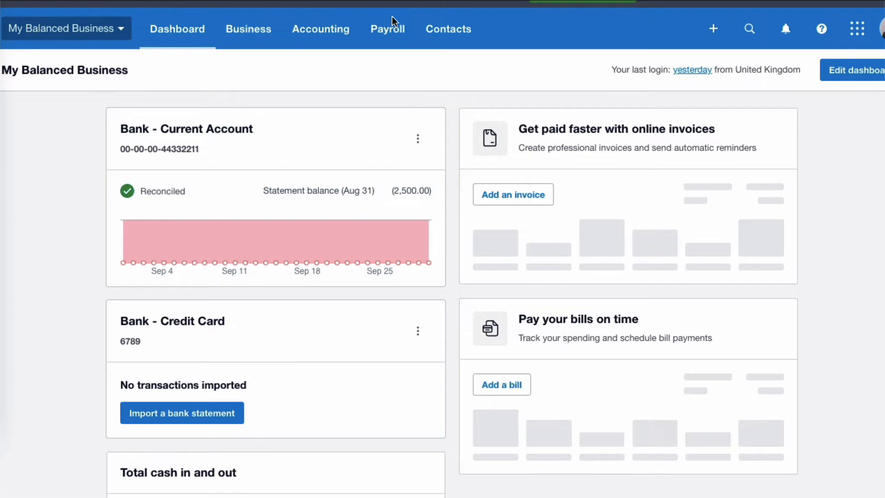
{"action": "left_click", "coordinate": [330, 29]}
{"action": "left_click", "coordinate": [327, 153]}
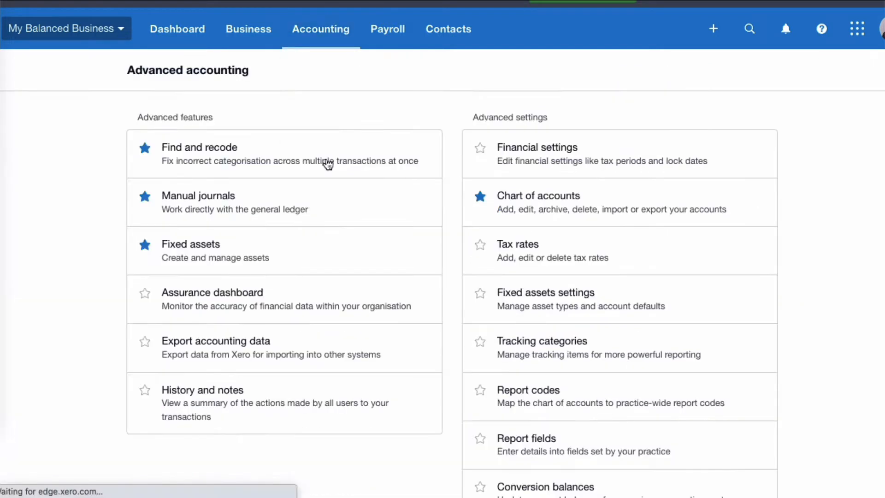
{"action": "scroll", "coordinate": [602, 253], "scroll_direction": "down", "scroll_amount": 3}
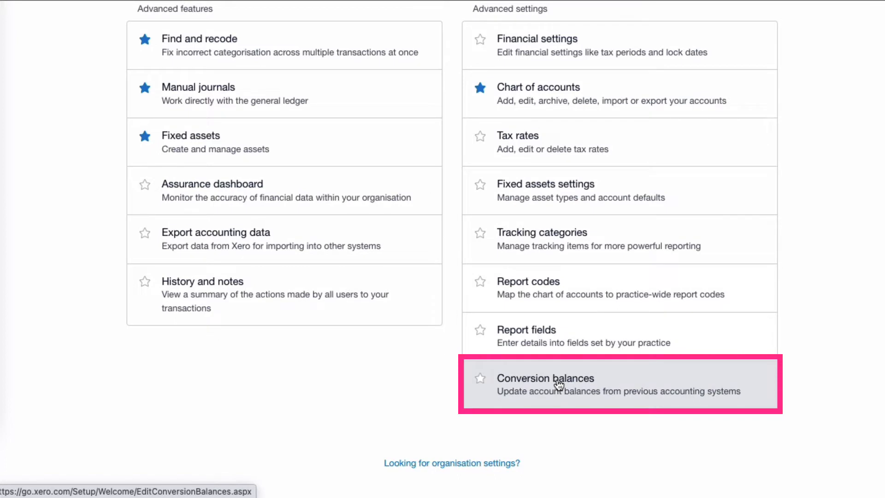
{"action": "left_click", "coordinate": [558, 384]}
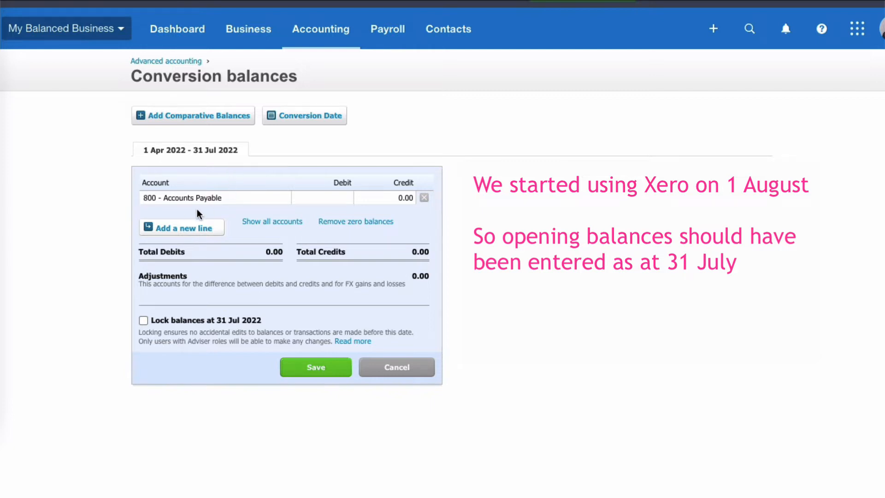
Add a conversion balance line for Bank - Current Account with a debit of 10,000.00 and save the balances.
{"action": "left_click", "coordinate": [165, 222]}
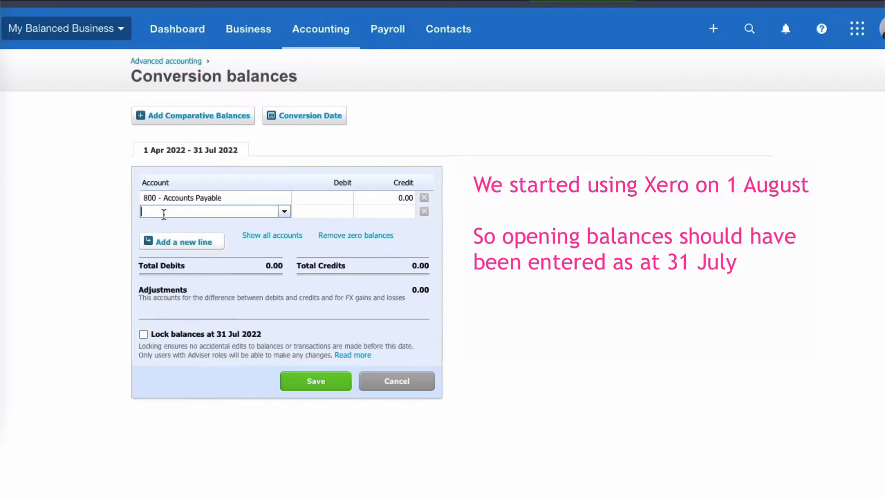
{"action": "type", "text": "bank"}
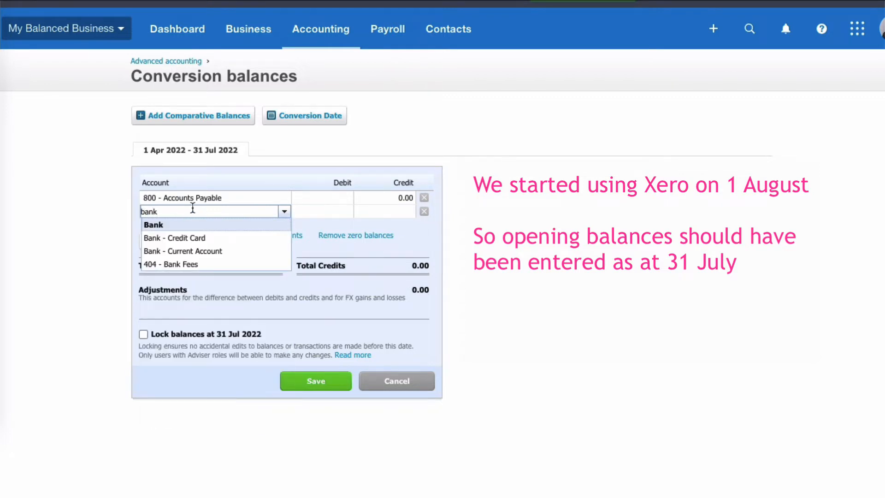
{"action": "left_click", "coordinate": [182, 236]}
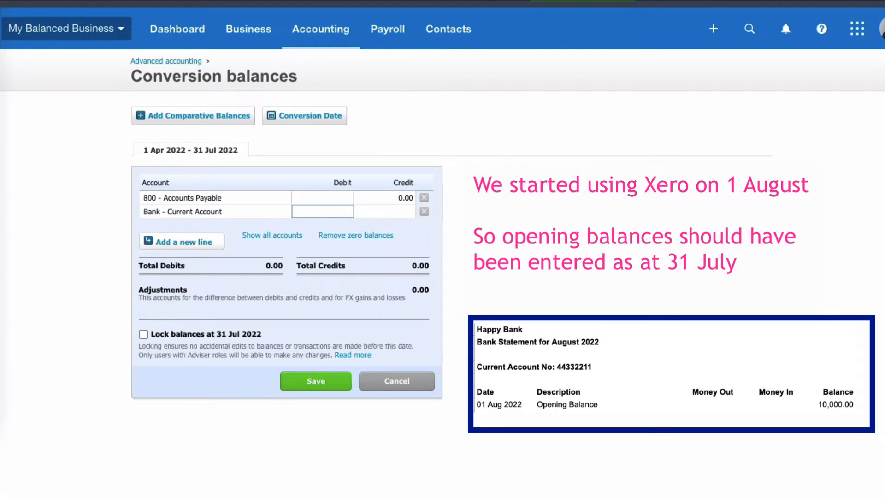
{"action": "type", "text": "10000"}
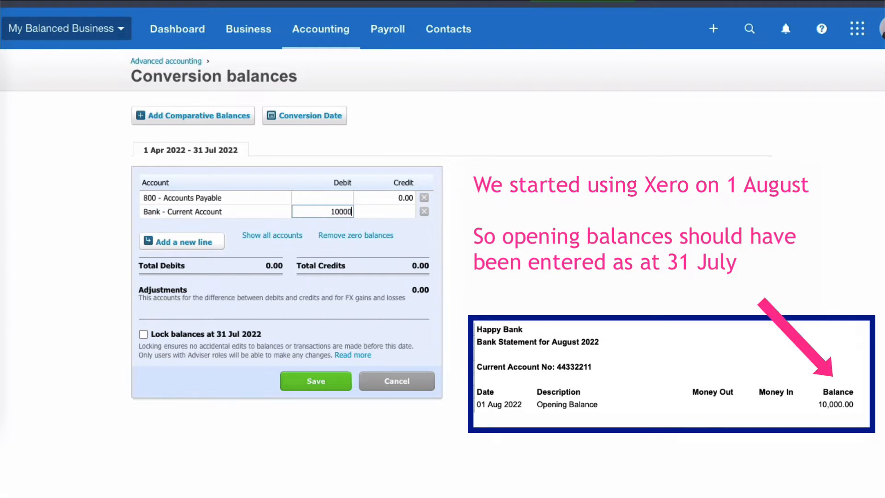
{"action": "key", "text": "Tab"}
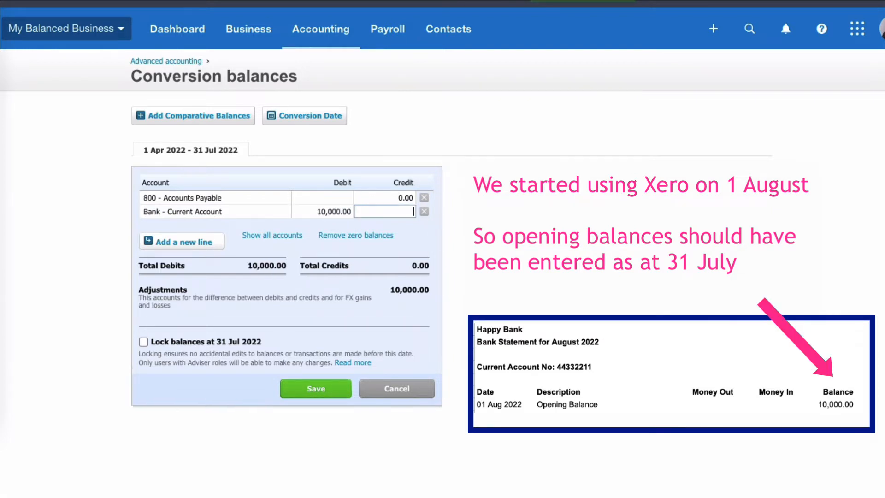
{"action": "left_click", "coordinate": [317, 391]}
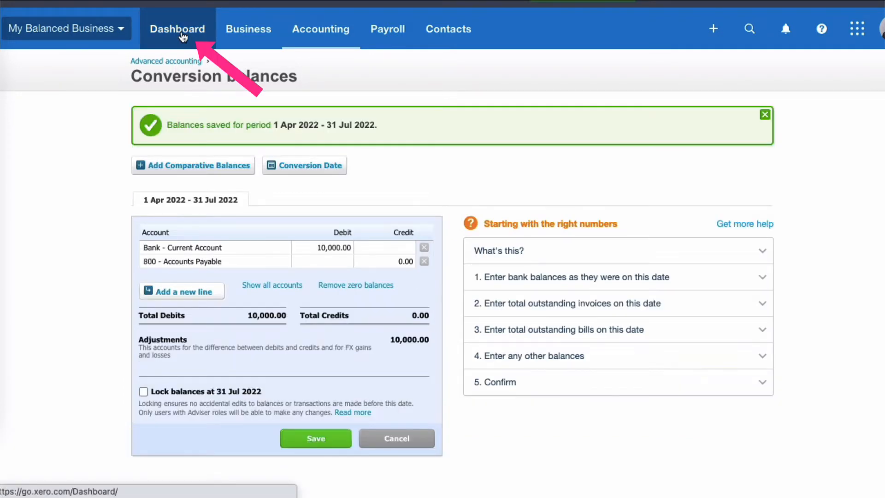
Return to the dashboard and run the current account's reconciliation report as at 31 August 2022.
{"action": "left_click", "coordinate": [183, 35]}
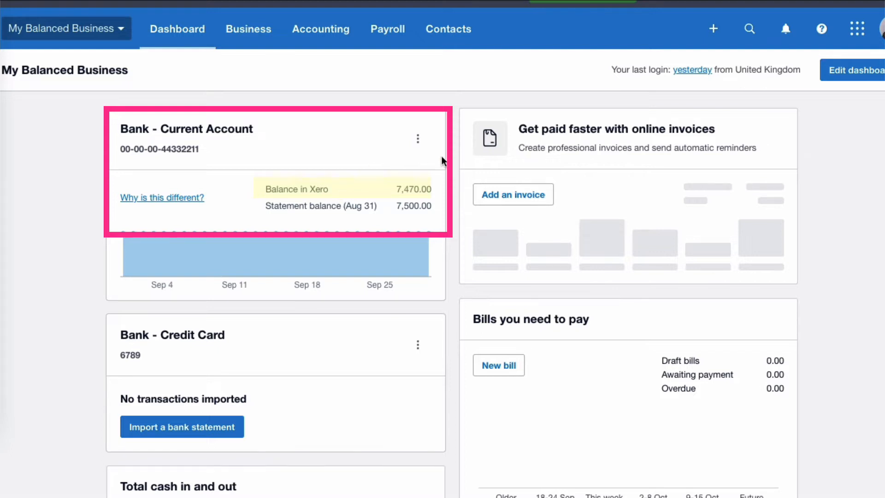
{"action": "left_click", "coordinate": [419, 140]}
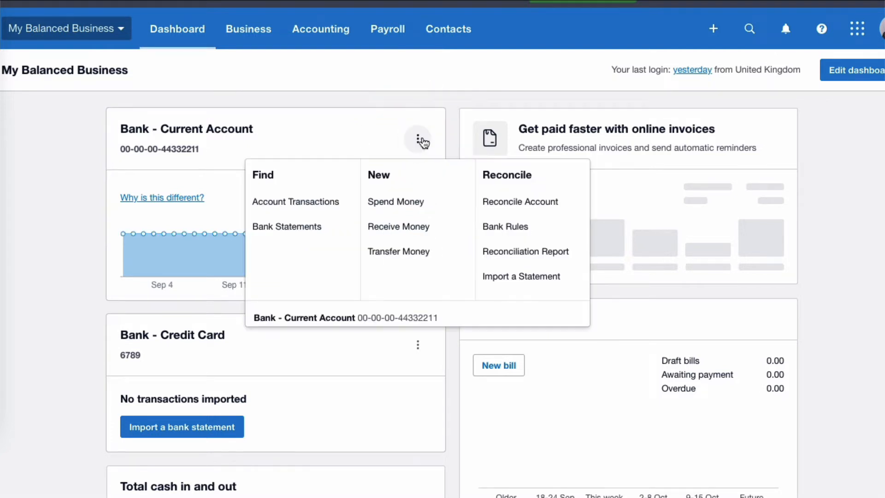
{"action": "left_click", "coordinate": [539, 258]}
{"action": "left_click", "coordinate": [309, 272]}
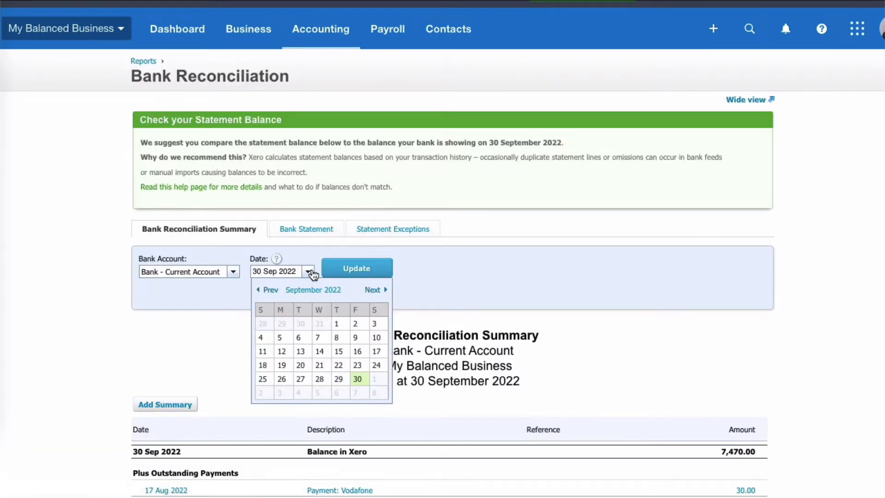
{"action": "left_click", "coordinate": [269, 289]}
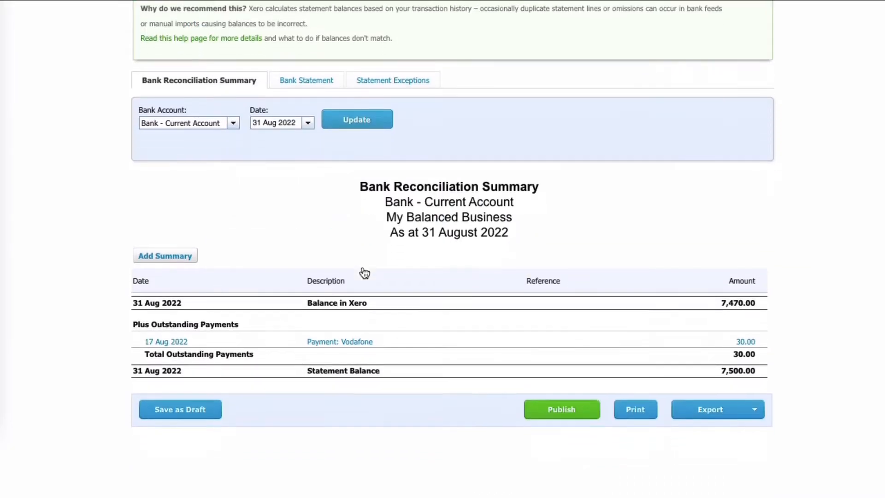
{"action": "scroll", "coordinate": [364, 272], "scroll_direction": "down", "scroll_amount": 1}
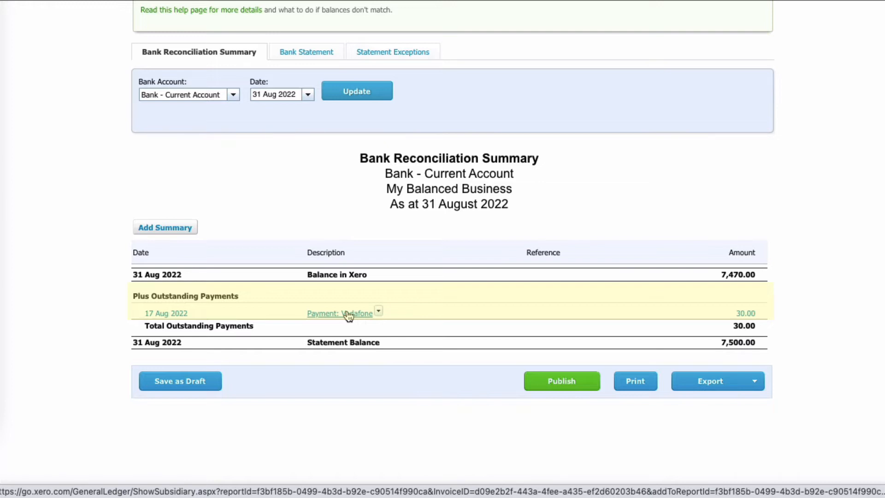
Search the current account's transactions for the exact amount 30.
{"action": "scroll", "coordinate": [349, 316], "scroll_direction": "up", "scroll_amount": 4}
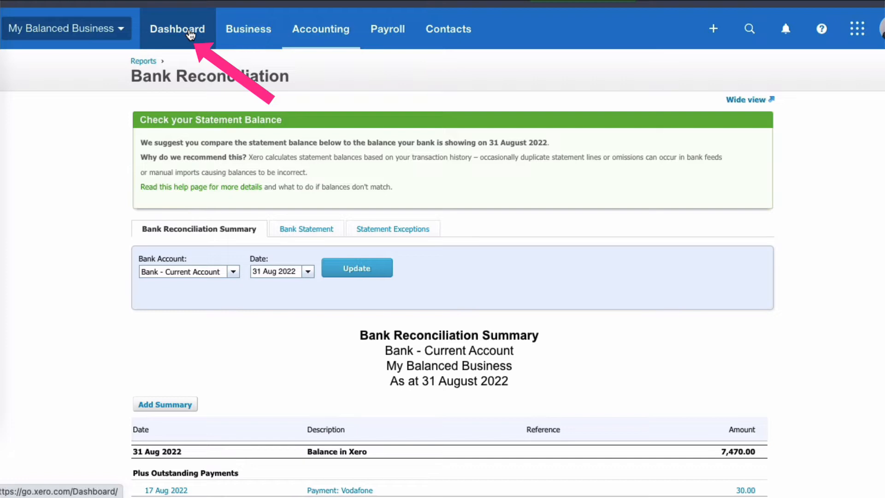
{"action": "left_click", "coordinate": [190, 33]}
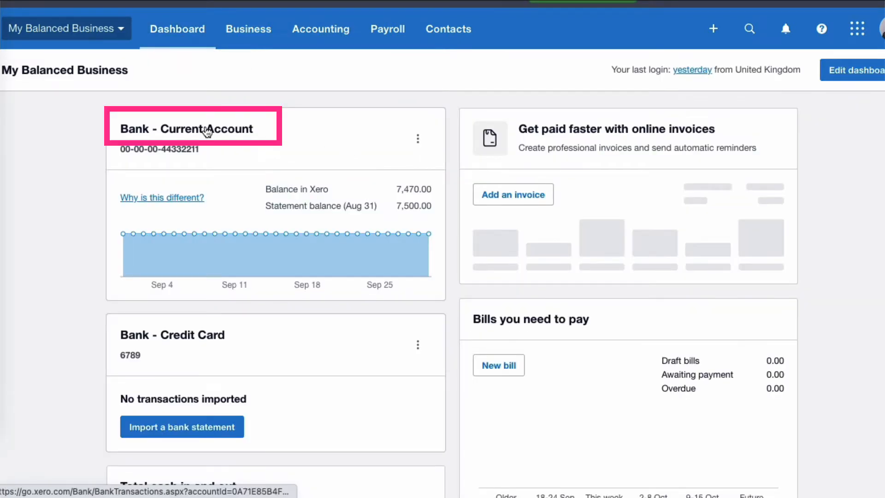
{"action": "left_click", "coordinate": [206, 130]}
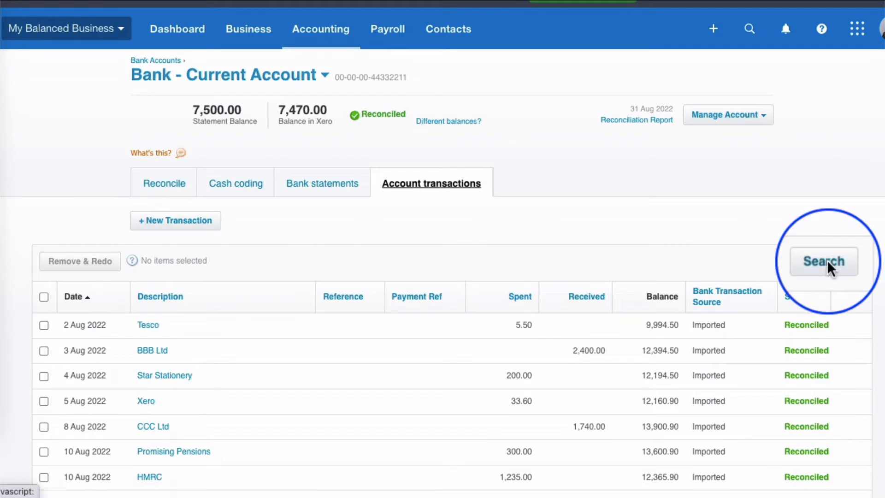
{"action": "left_click", "coordinate": [826, 260]}
{"action": "left_click", "coordinate": [321, 322]}
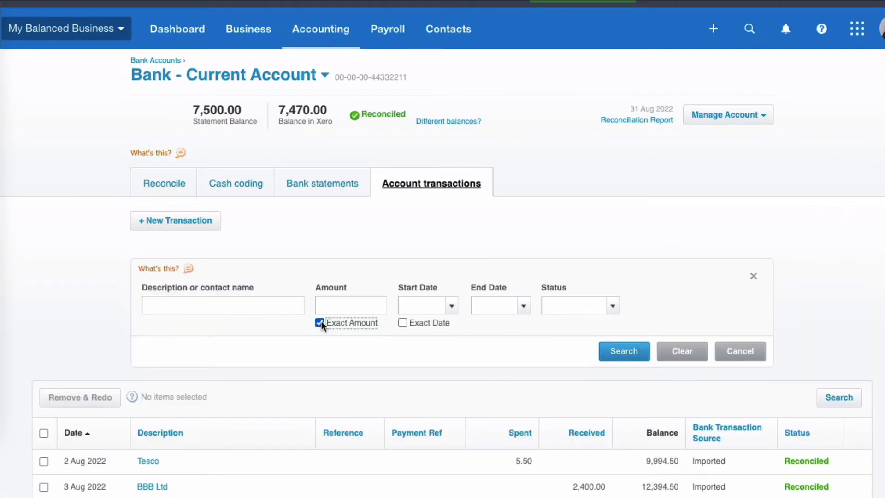
{"action": "left_click", "coordinate": [324, 305]}
{"action": "type", "text": "30"}
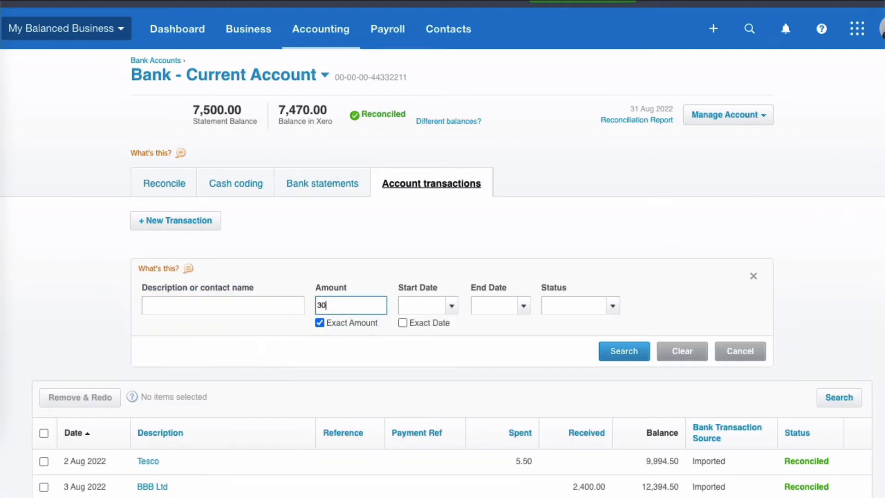
{"action": "left_click", "coordinate": [610, 347]}
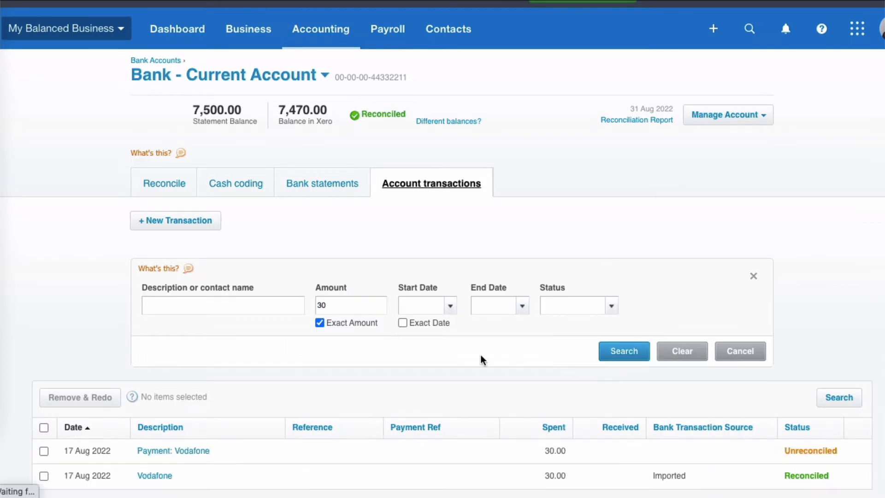
{"action": "scroll", "coordinate": [480, 357], "scroll_direction": "down", "scroll_amount": 2}
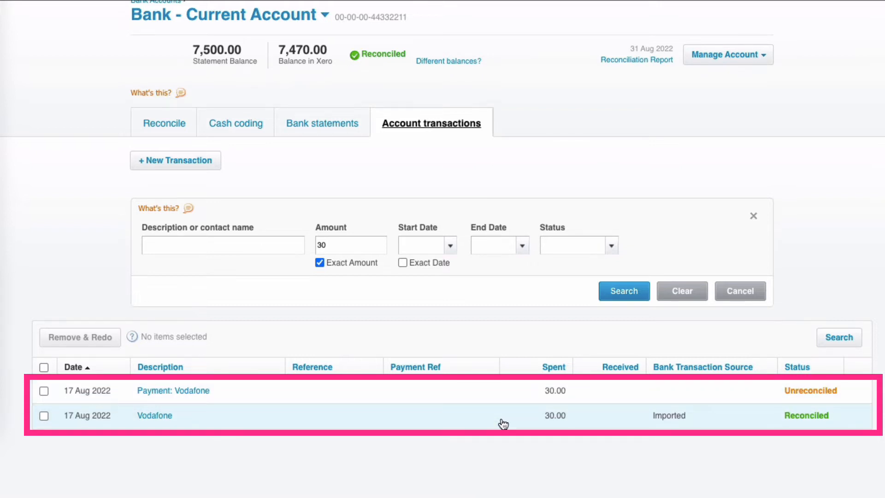
Inspect both Vodafone transactions dated 17 Aug 2022, and examine the payment and history on the bill behind the unreconciled payment.
{"action": "left_click", "coordinate": [156, 416]}
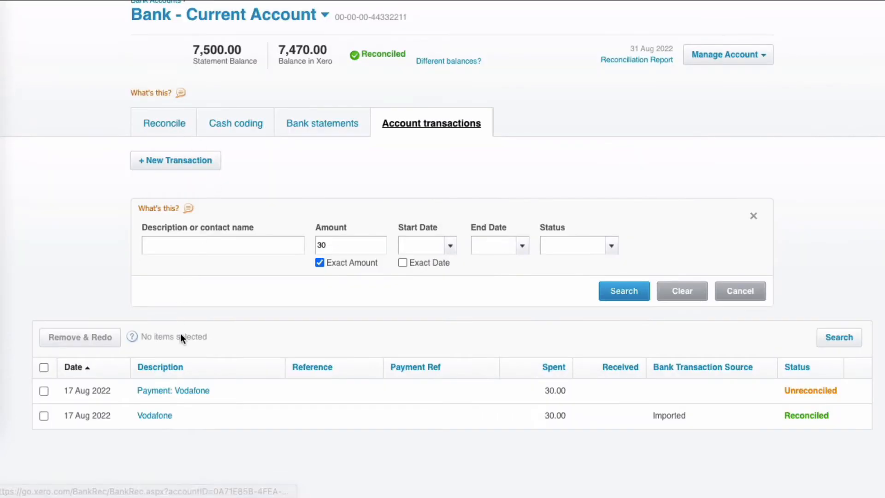
{"action": "left_click", "coordinate": [177, 393]}
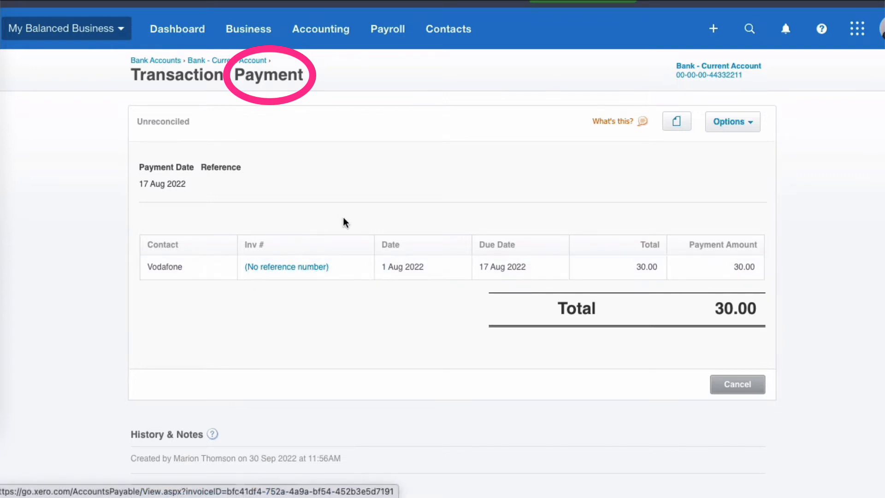
{"action": "left_click", "coordinate": [292, 271]}
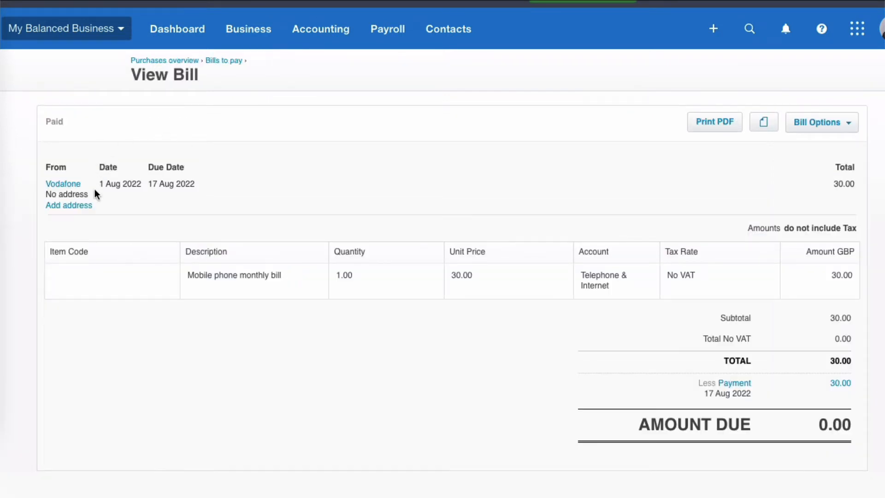
{"action": "scroll", "coordinate": [486, 343], "scroll_direction": "down", "scroll_amount": 1}
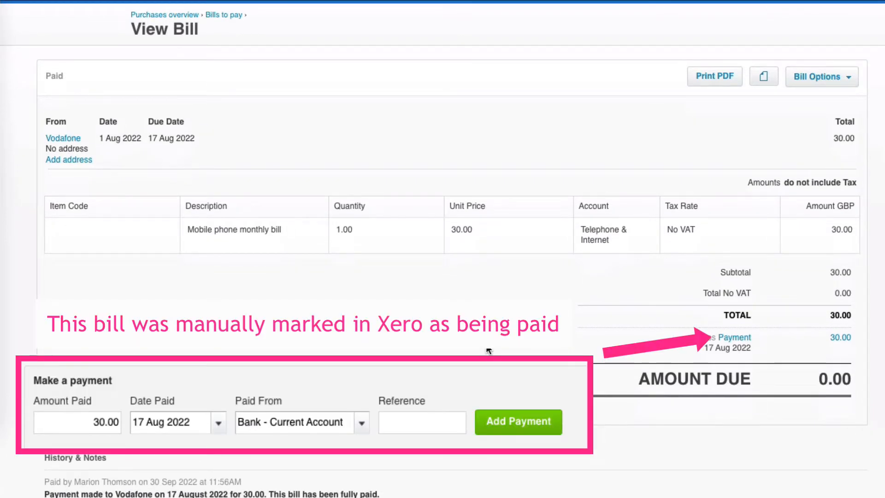
{"action": "scroll", "coordinate": [490, 382], "scroll_direction": "down", "scroll_amount": 2}
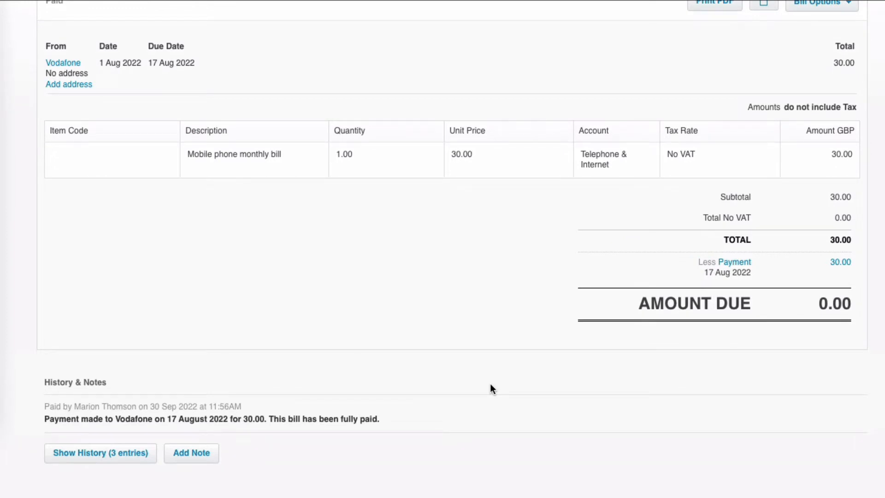
{"action": "scroll", "coordinate": [576, 321], "scroll_direction": "up", "scroll_amount": 1}
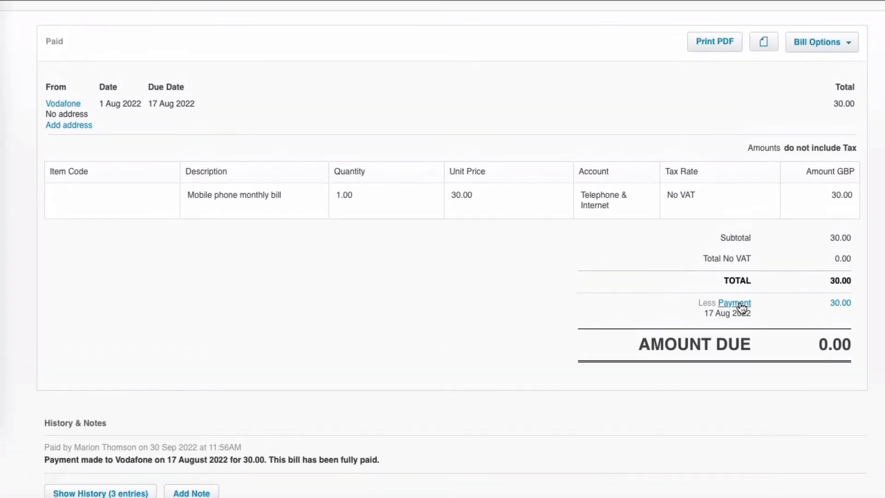
{"action": "scroll", "coordinate": [558, 265], "scroll_direction": "up", "scroll_amount": 1}
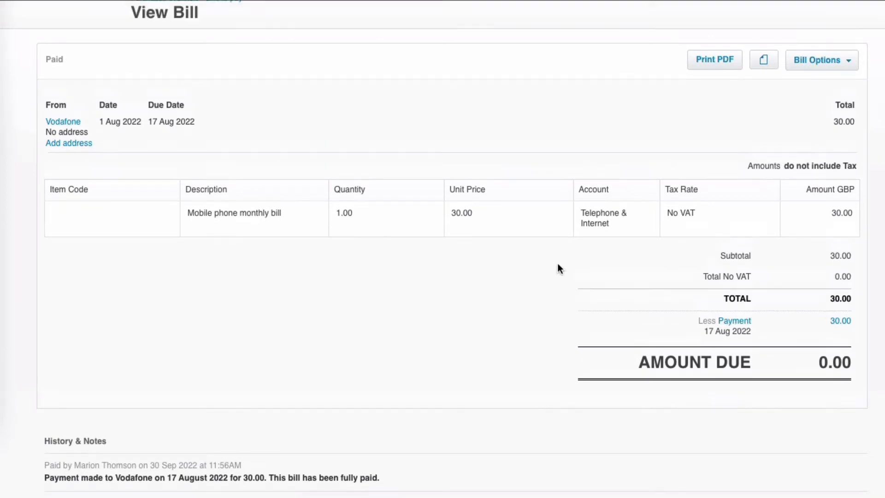
{"action": "scroll", "coordinate": [557, 264], "scroll_direction": "up", "scroll_amount": 2}
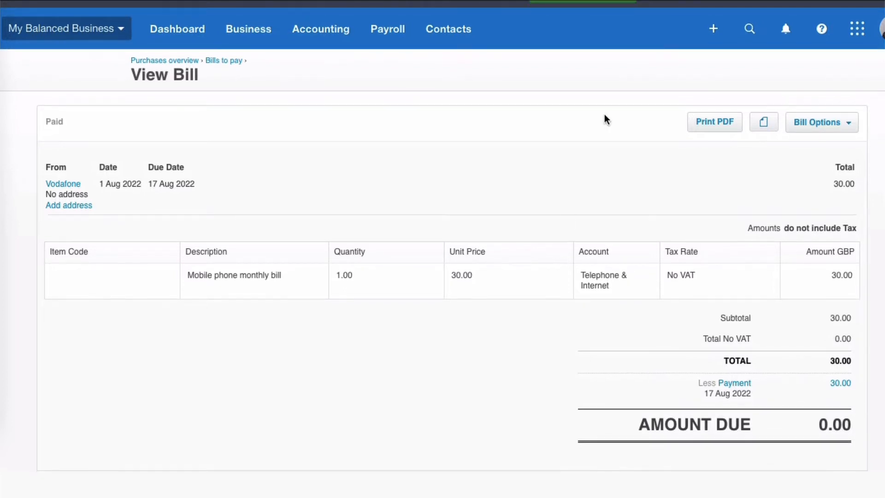
Run the Profit and Loss report for last month, August 2022, and review the costs.
{"action": "left_click", "coordinate": [321, 31]}
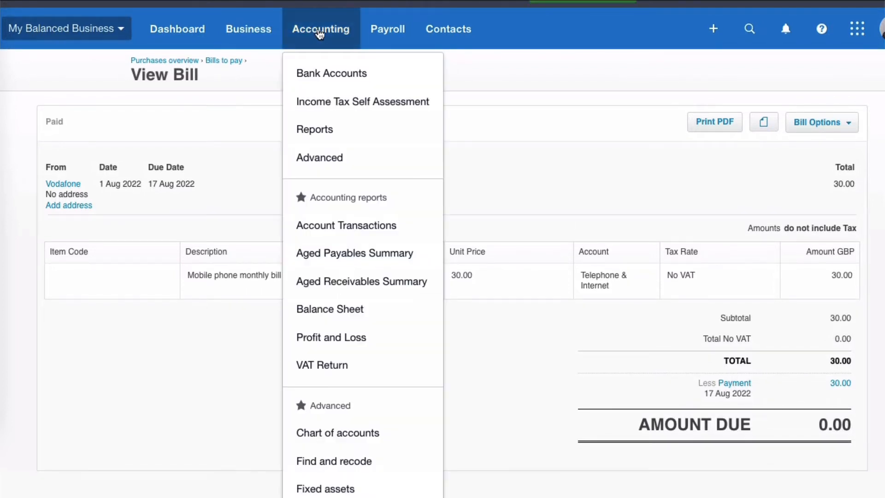
{"action": "left_click", "coordinate": [334, 339]}
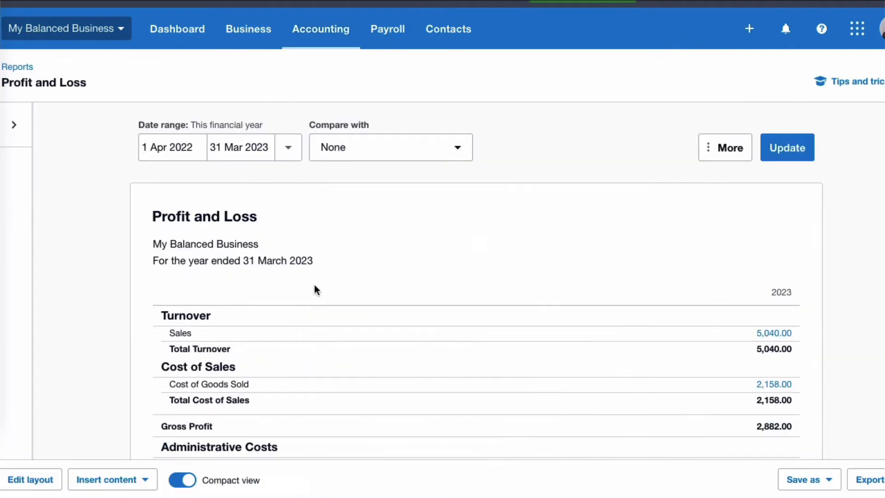
{"action": "left_click", "coordinate": [295, 149]}
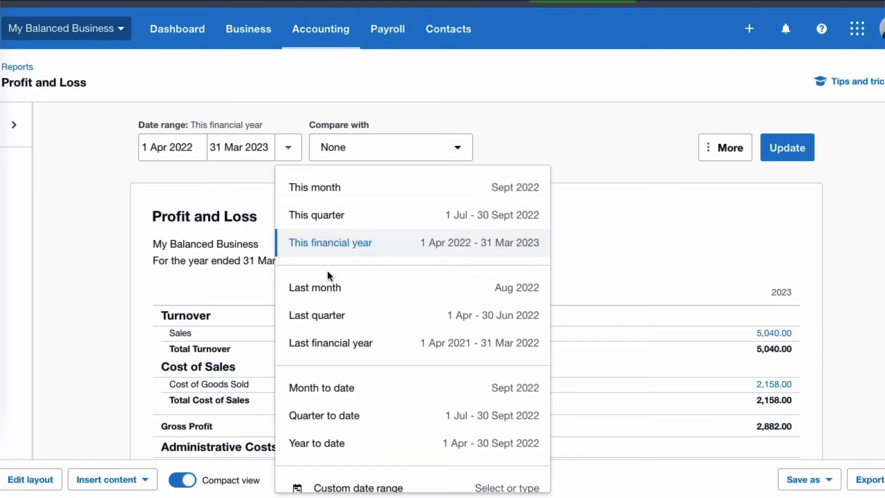
{"action": "left_click", "coordinate": [325, 292]}
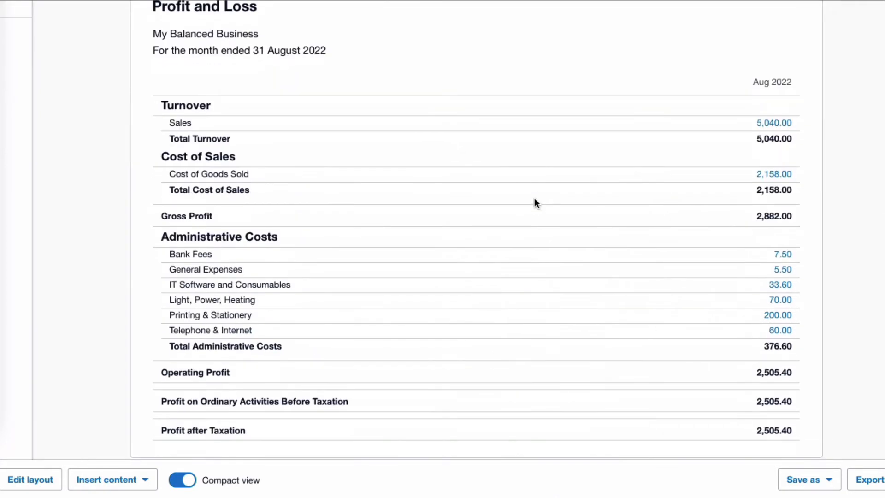
Drill into the Telephone & Internet costs and apply Remove & Redo to the Vodafone spend money transaction dated 17 Aug 2022.
{"action": "left_click", "coordinate": [782, 335]}
{"action": "scroll", "coordinate": [520, 286], "scroll_direction": "down", "scroll_amount": 3}
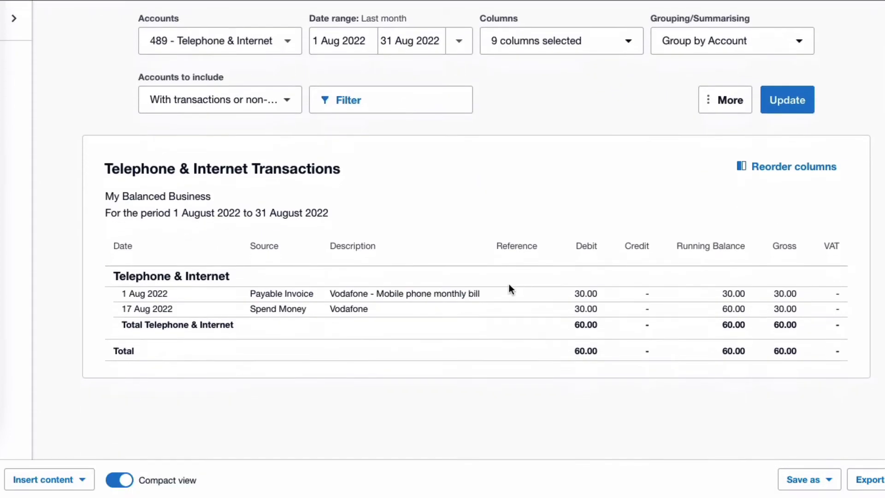
{"action": "left_click", "coordinate": [288, 313]}
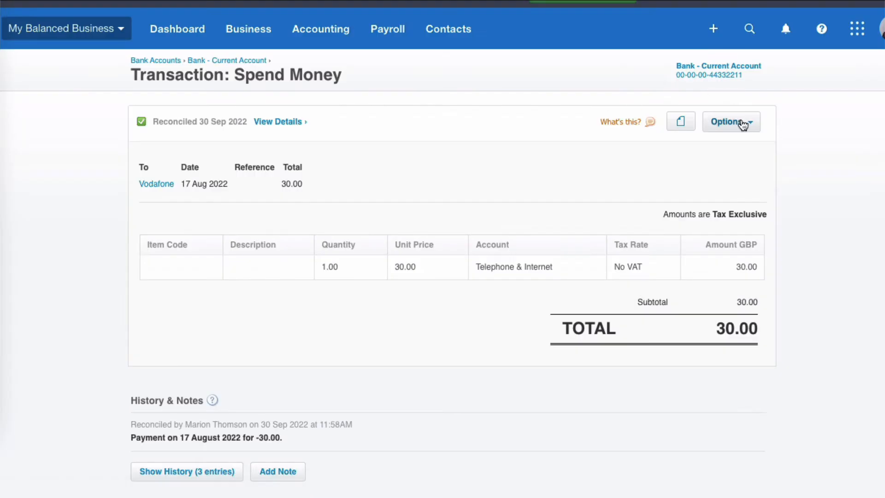
{"action": "left_click", "coordinate": [741, 123]}
{"action": "left_click", "coordinate": [712, 201]}
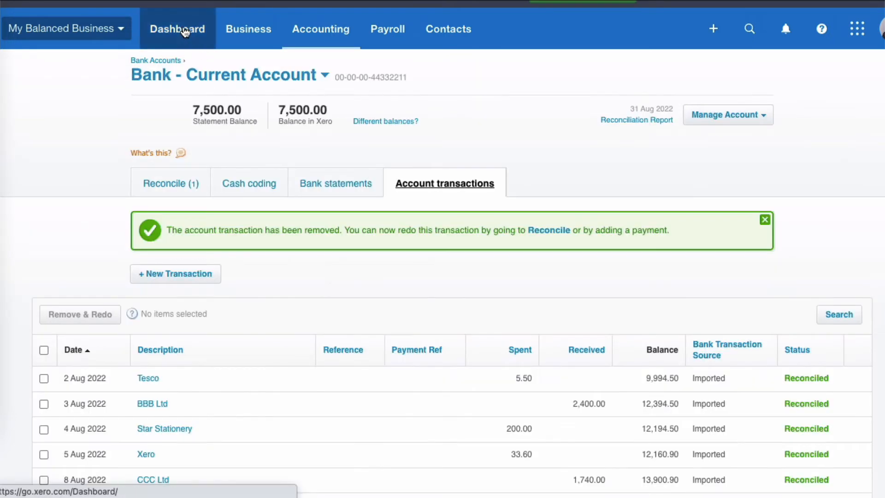
Reconcile the 17 Aug 2022 Vodafone direct debit of 30.00 in the current account by matching it to the Vodafone bill payment.
{"action": "left_click", "coordinate": [184, 30]}
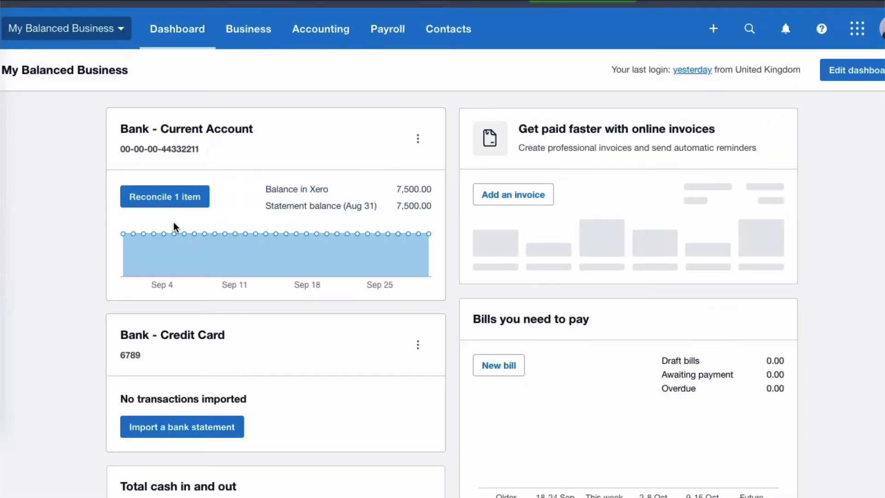
{"action": "left_click", "coordinate": [173, 202]}
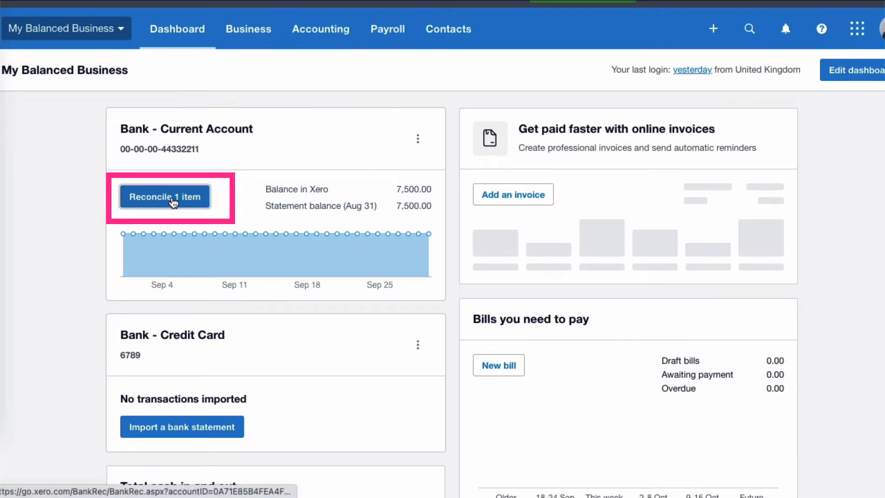
{"action": "scroll", "coordinate": [338, 322], "scroll_direction": "down", "scroll_amount": 2}
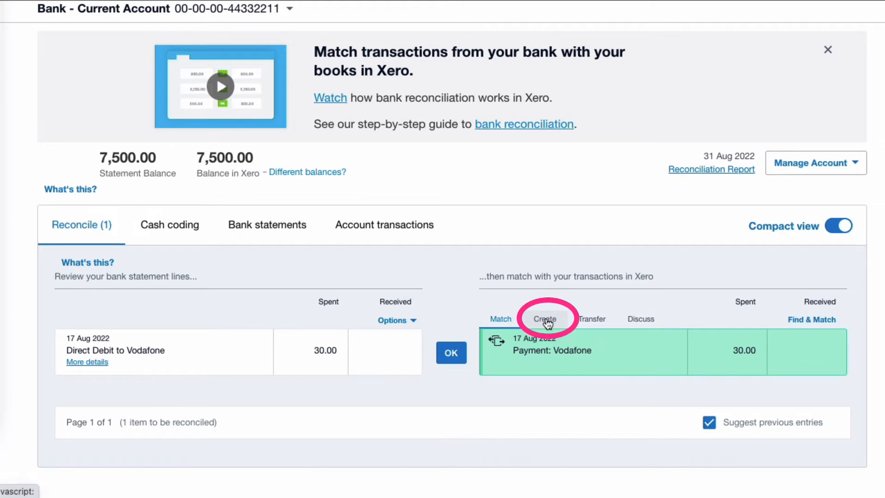
{"action": "left_click", "coordinate": [548, 323]}
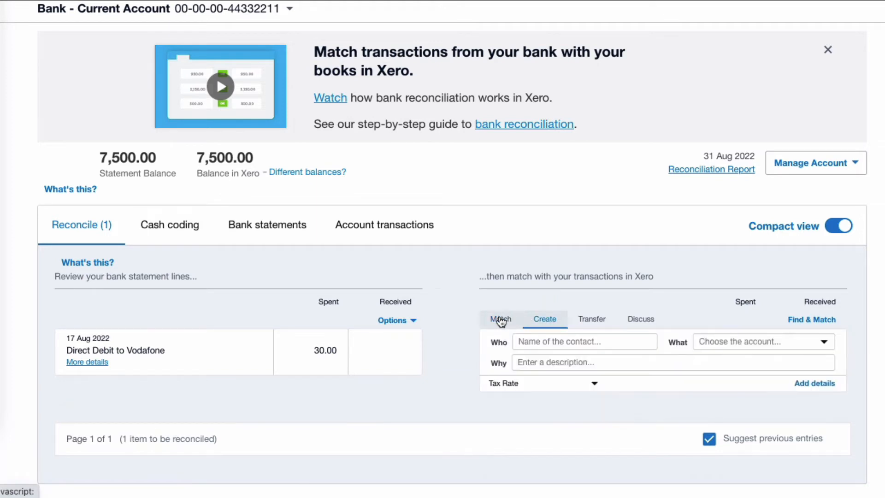
{"action": "left_click", "coordinate": [500, 322]}
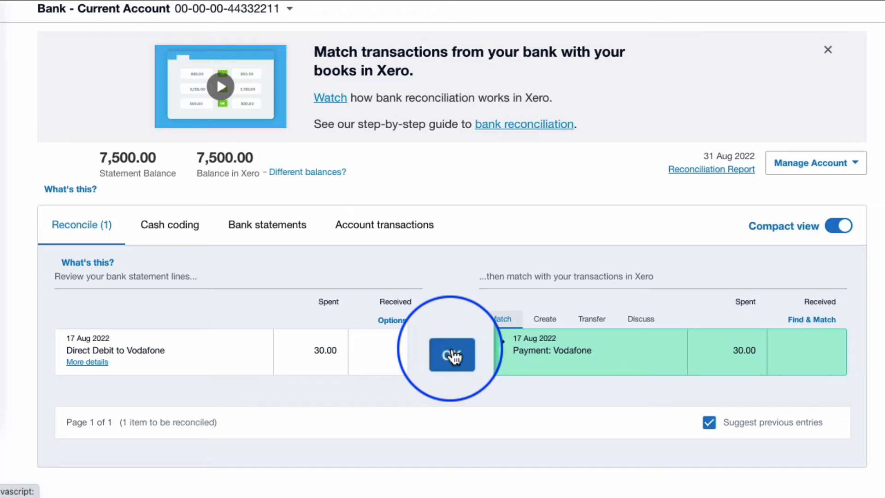
{"action": "left_click", "coordinate": [452, 354]}
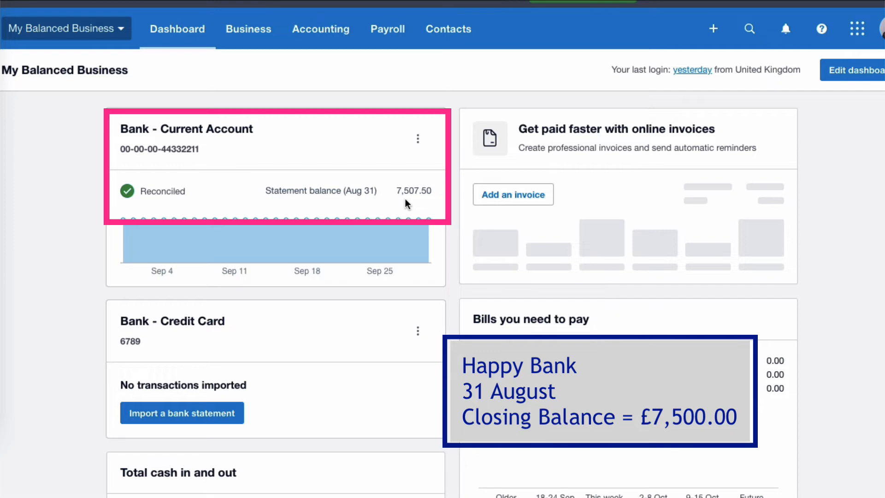
Run the current account's reconciliation report as at 31 August 2022 and compare it with the bank's closing balance.
{"action": "left_click", "coordinate": [421, 147]}
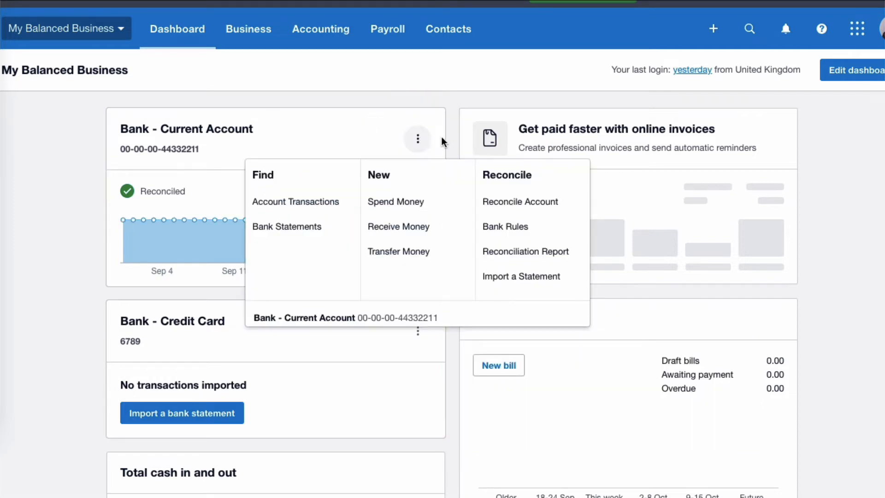
{"action": "left_click", "coordinate": [524, 251]}
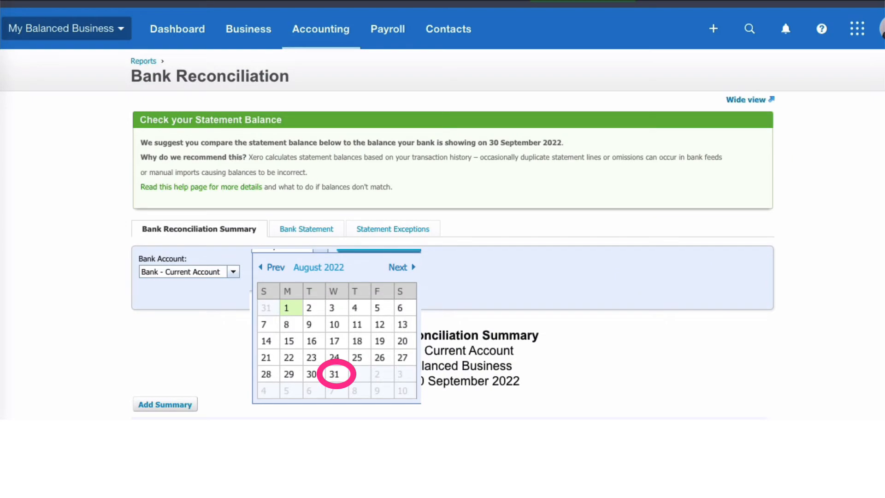
{"action": "left_click", "coordinate": [334, 374]}
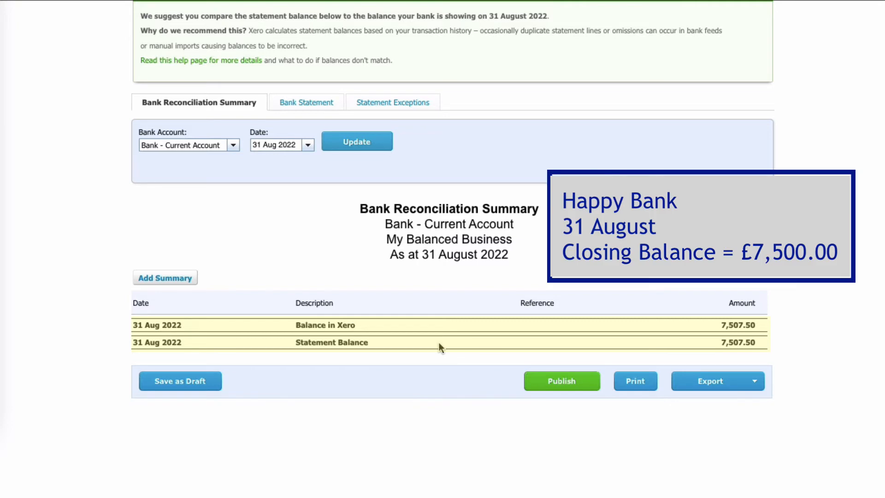
Rerun the reconciliation report as at 1 August and 15 August 2022 to check each balance against the bank statement.
{"action": "left_click", "coordinate": [307, 145]}
{"action": "left_click", "coordinate": [281, 197]}
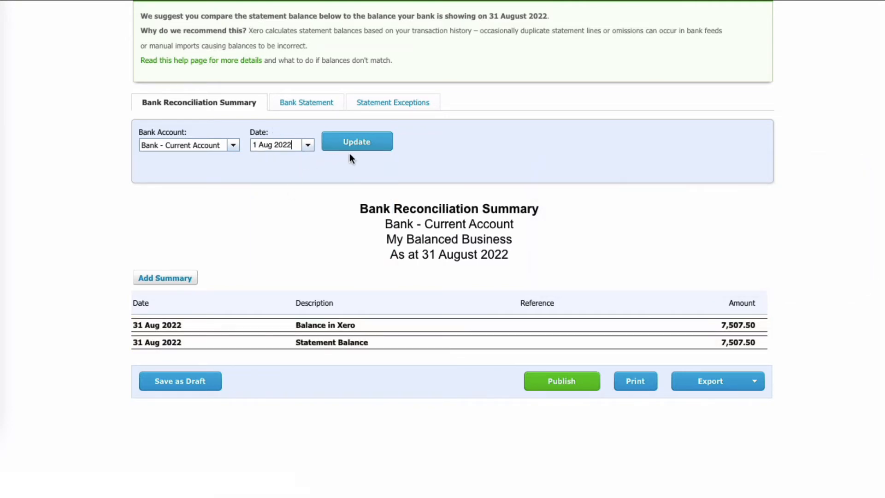
{"action": "left_click", "coordinate": [367, 146]}
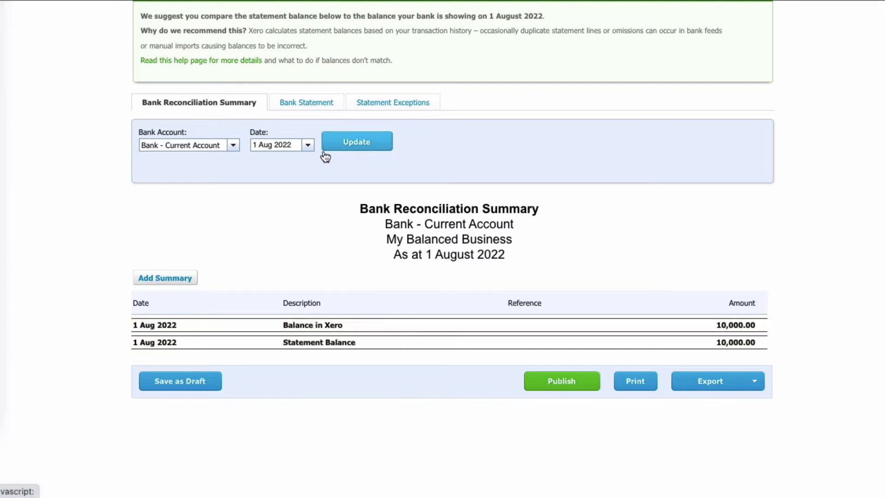
{"action": "left_click", "coordinate": [308, 145]}
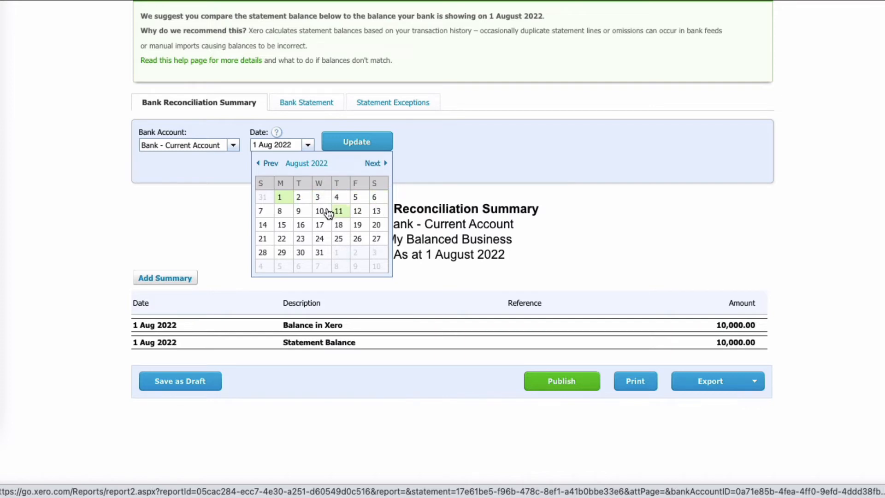
{"action": "left_click", "coordinate": [283, 225]}
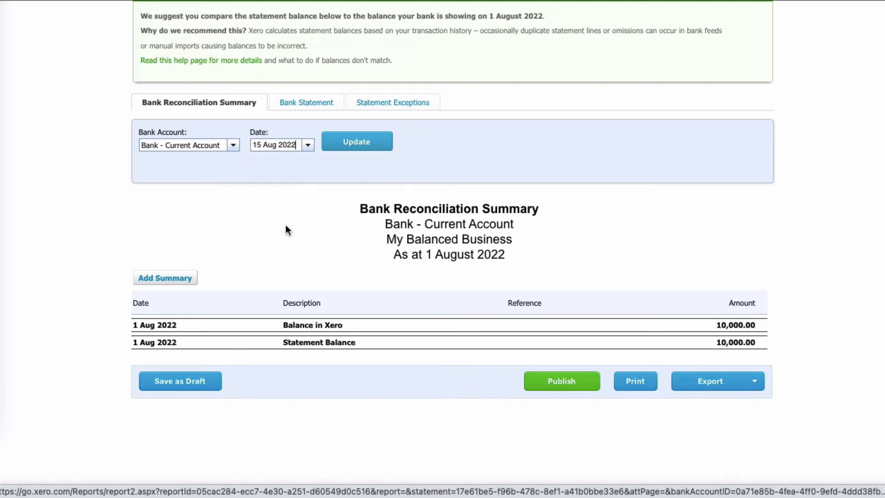
{"action": "left_click", "coordinate": [360, 145]}
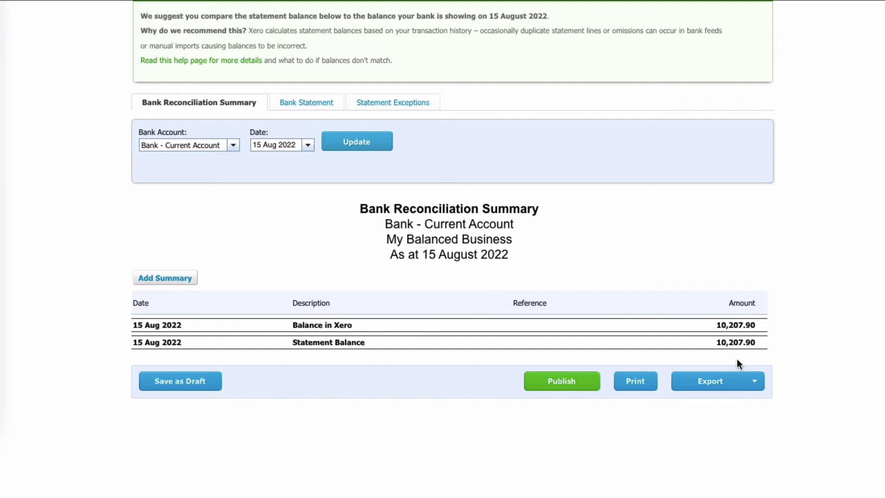
Rerun the reconciliation report as at 23, 26, 29 and 30 August 2022 to narrow down the date the balances diverge.
{"action": "left_click", "coordinate": [309, 146]}
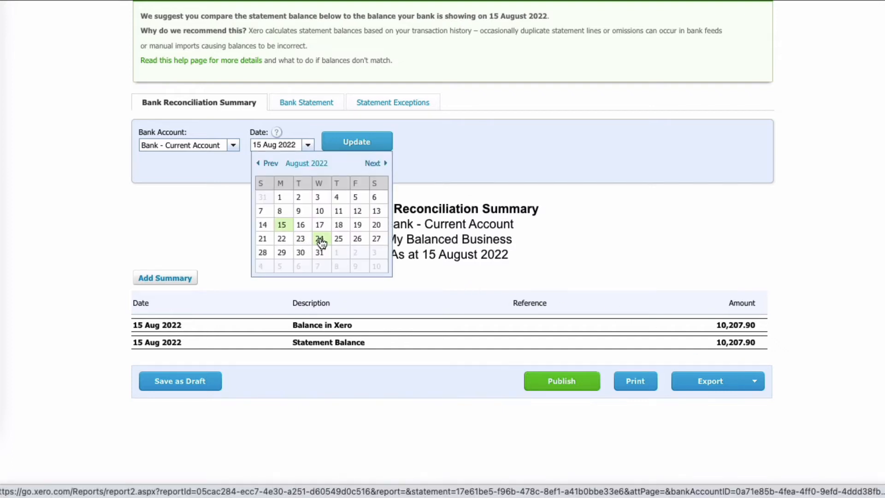
{"action": "left_click", "coordinate": [301, 238]}
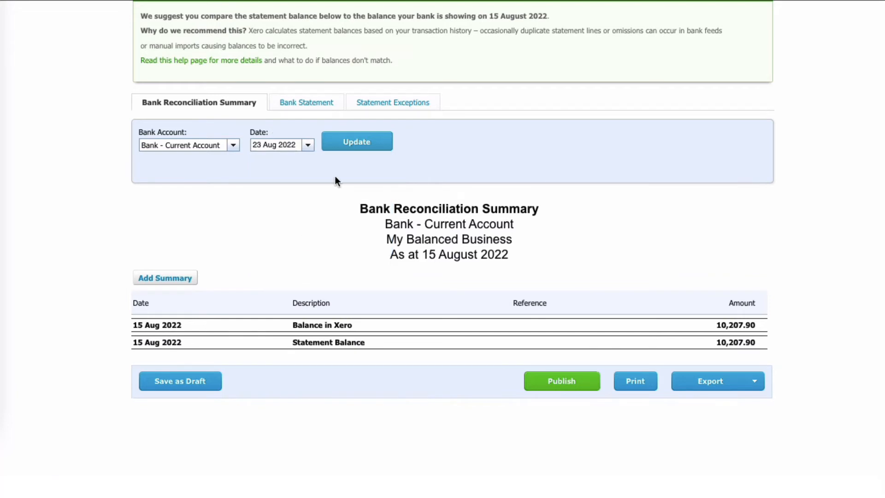
{"action": "left_click", "coordinate": [365, 148]}
{"action": "left_click", "coordinate": [308, 145]}
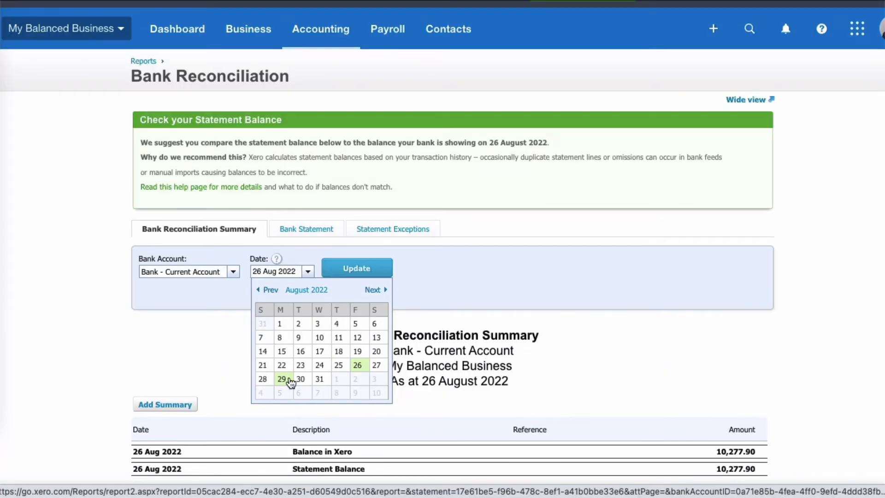
{"action": "left_click", "coordinate": [282, 378]}
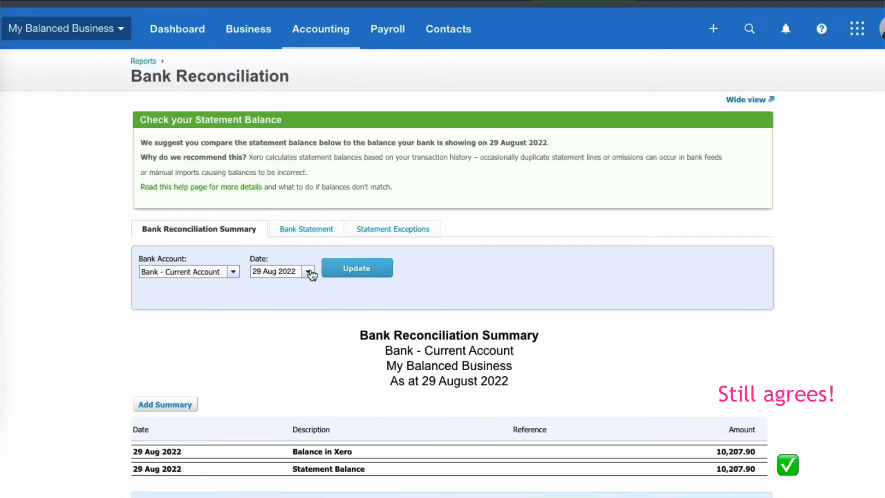
{"action": "left_click", "coordinate": [308, 271]}
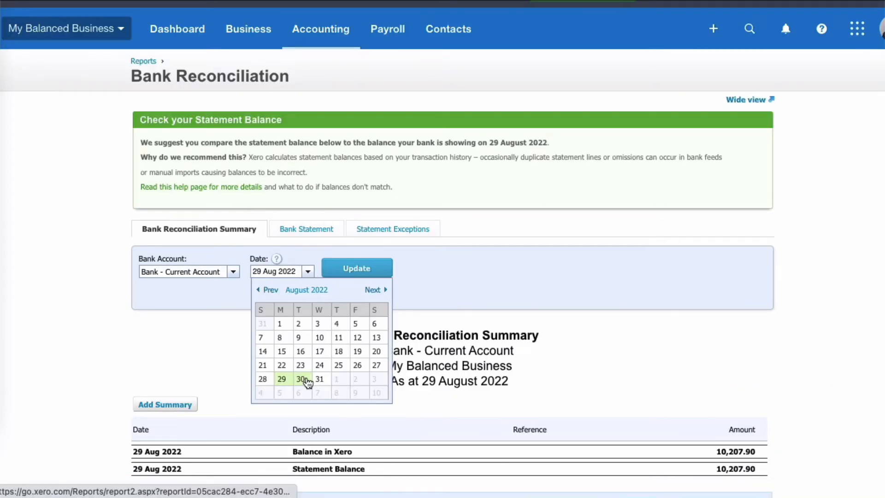
{"action": "left_click", "coordinate": [300, 379]}
{"action": "scroll", "coordinate": [564, 271], "scroll_direction": "down", "scroll_amount": 3}
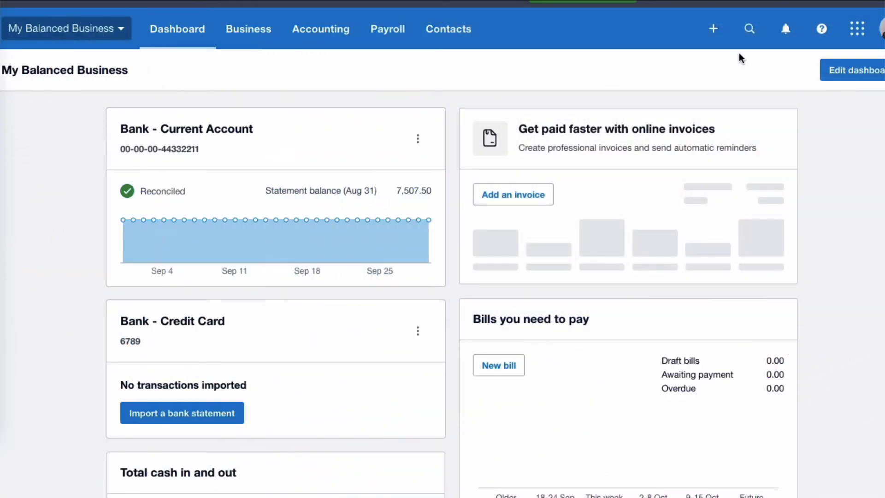
Record and save a current account spend money transaction to Happy Bank dated 30 Aug 2022: Bank fees, 7.50, account 404 - Bank Fees, No Tax.
{"action": "left_click", "coordinate": [713, 30]}
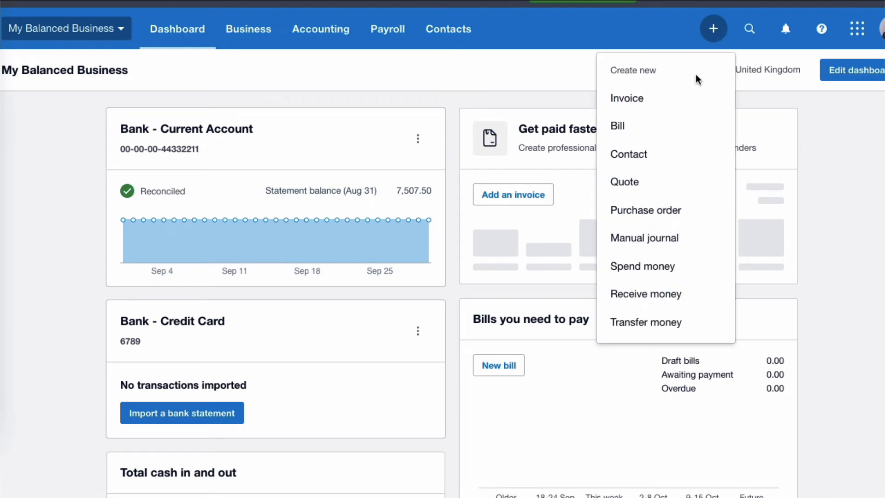
{"action": "left_click", "coordinate": [644, 269]}
{"action": "left_click", "coordinate": [350, 189]}
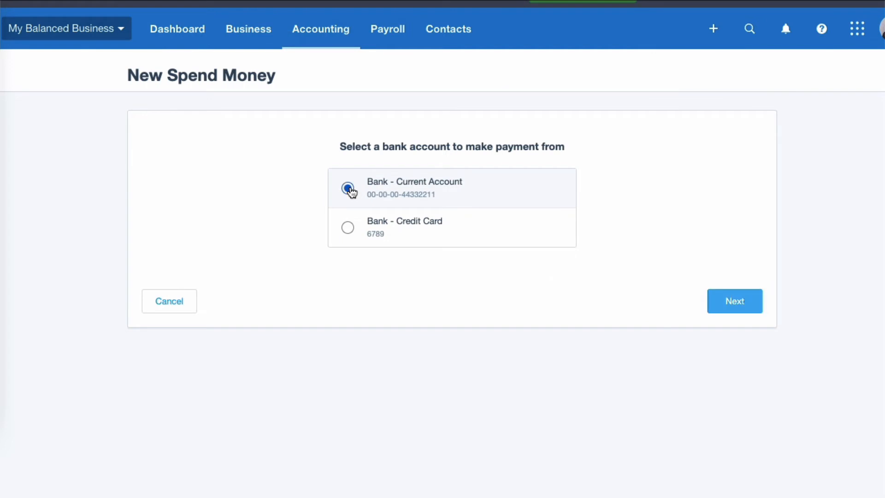
{"action": "left_click", "coordinate": [742, 303]}
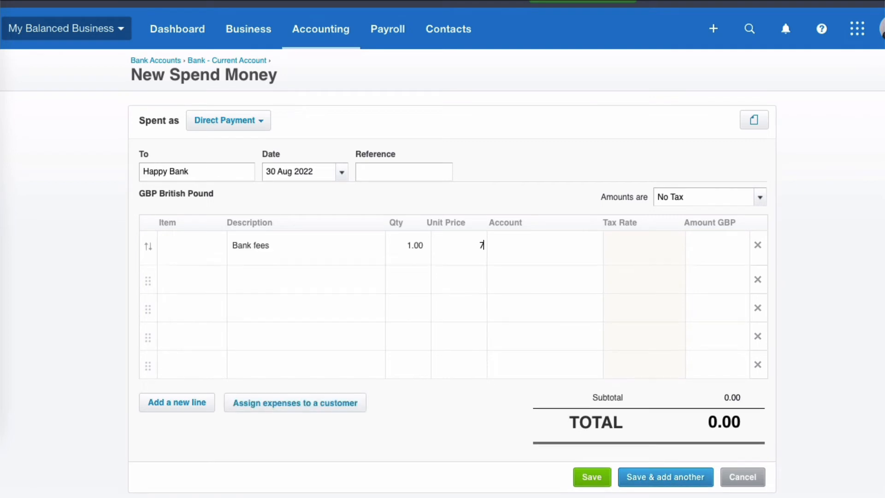
{"action": "type", "text": ".50"}
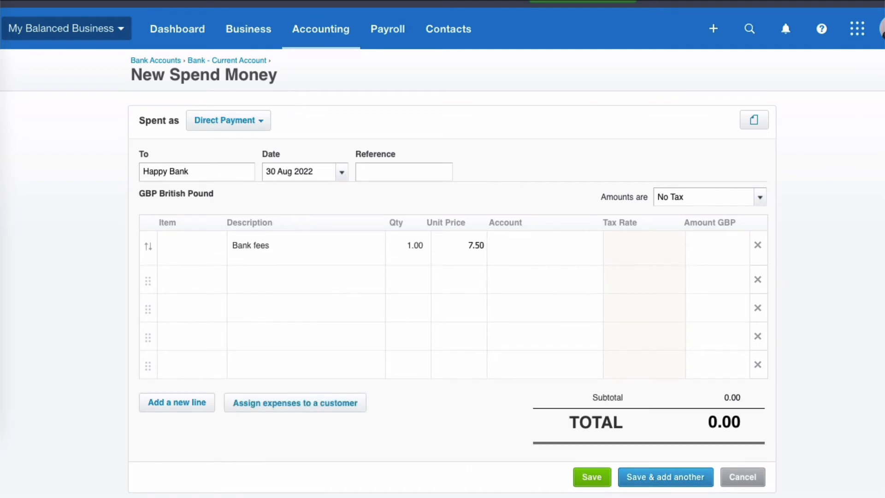
{"action": "key", "text": "Tab"}
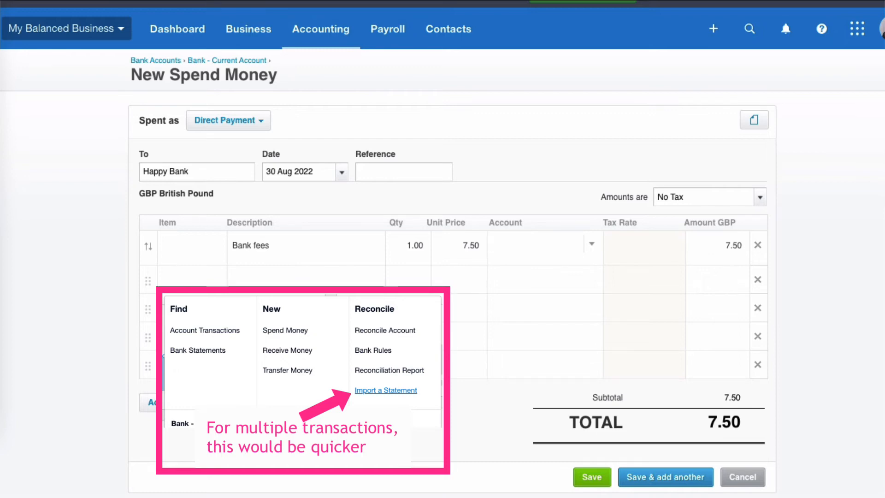
{"action": "type", "text": "ba"}
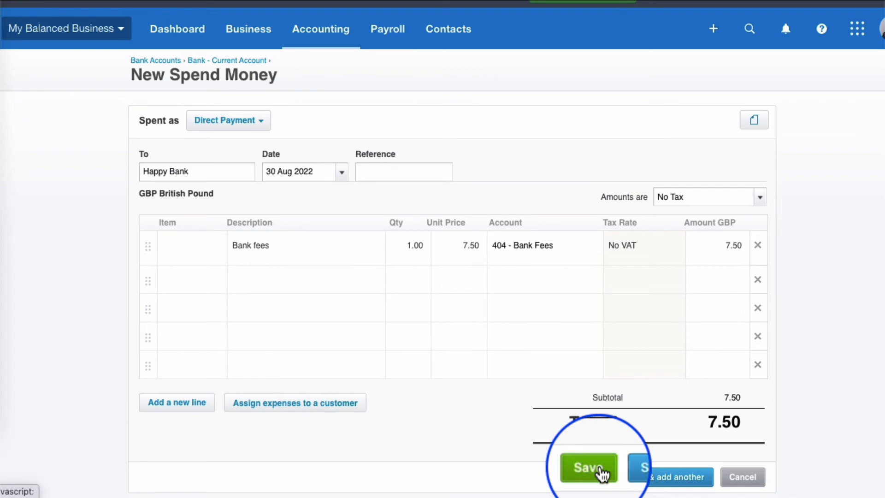
{"action": "left_click", "coordinate": [599, 467]}
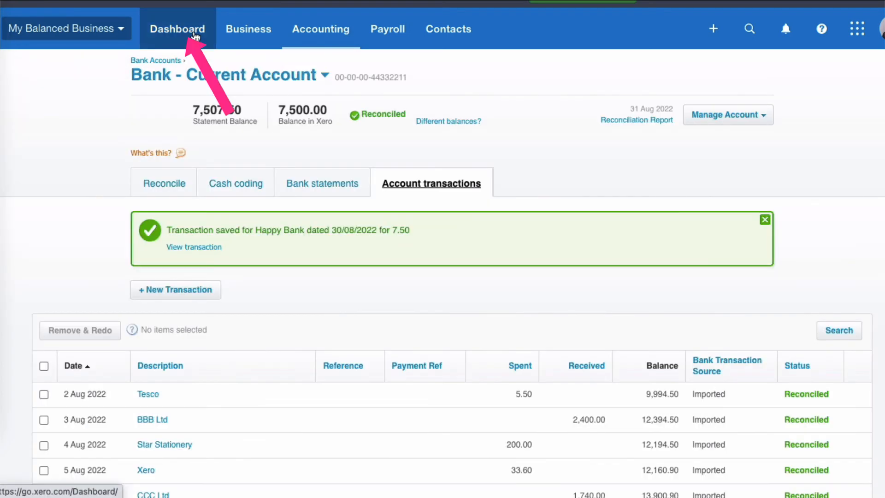
Open the current account's 30 Aug 2022 Happy Bank transaction for 7.50 and mark it as reconciled.
{"action": "left_click", "coordinate": [195, 36]}
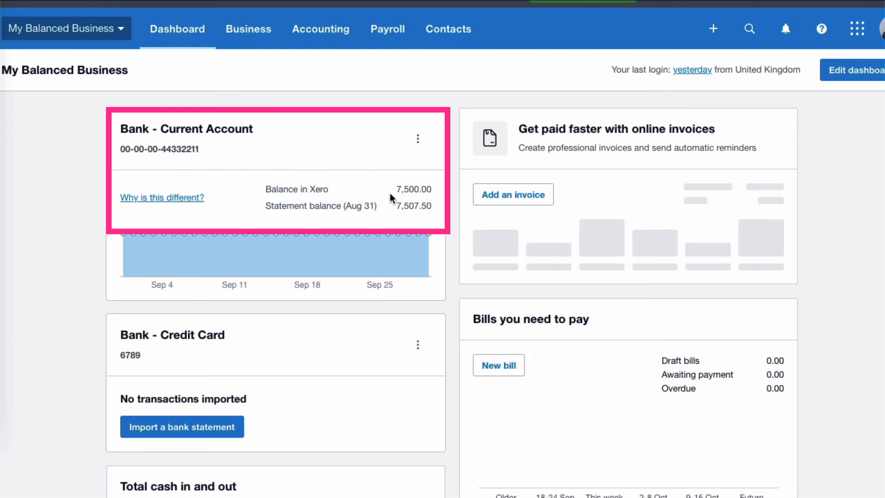
{"action": "left_click", "coordinate": [203, 134]}
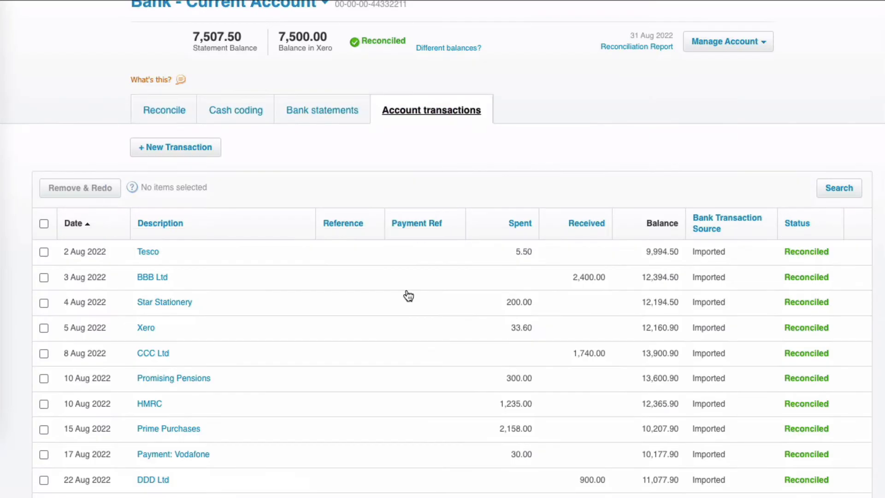
{"action": "scroll", "coordinate": [408, 295], "scroll_direction": "down", "scroll_amount": 3}
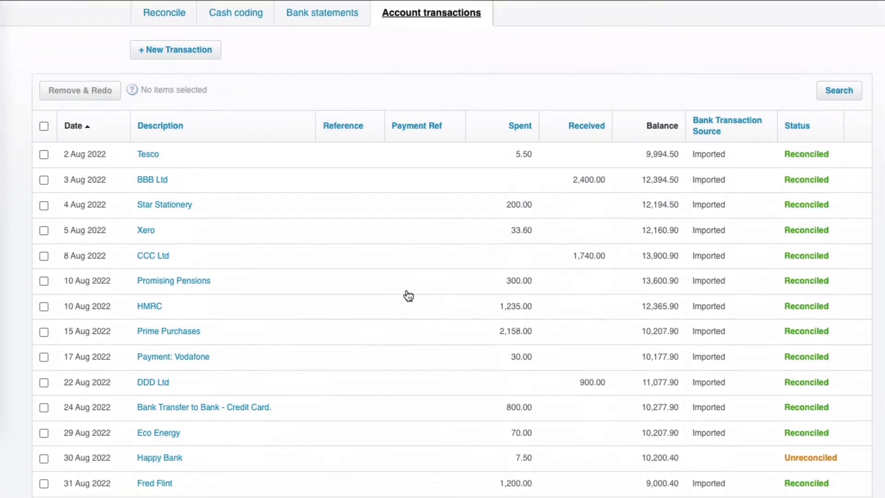
{"action": "scroll", "coordinate": [408, 295], "scroll_direction": "down", "scroll_amount": 2}
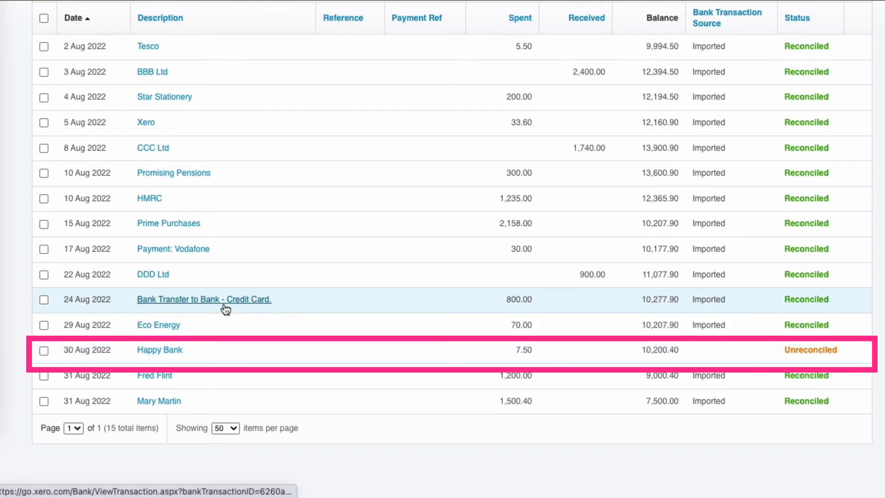
{"action": "left_click", "coordinate": [161, 352]}
{"action": "left_click", "coordinate": [737, 125]}
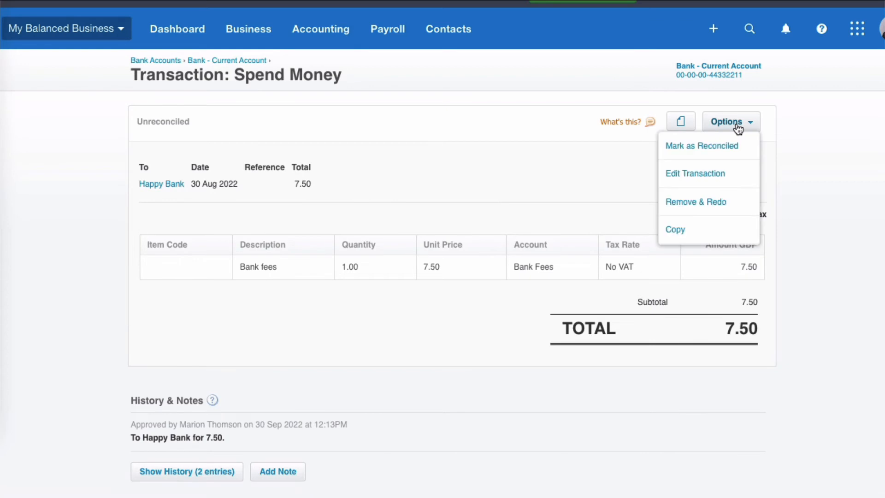
{"action": "left_click", "coordinate": [711, 148]}
{"action": "key", "text": "alt+Left"}
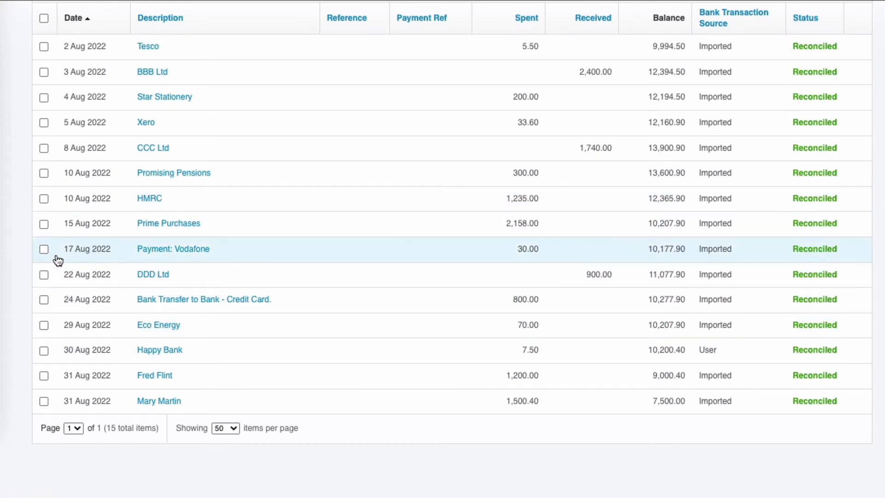
Enable the Mark as Reconciled setting and unmark the current account's 30 Aug 2022 Happy Bank transaction as reconciled.
{"action": "left_click", "coordinate": [44, 350]}
{"action": "scroll", "coordinate": [113, 331], "scroll_direction": "up", "scroll_amount": 6}
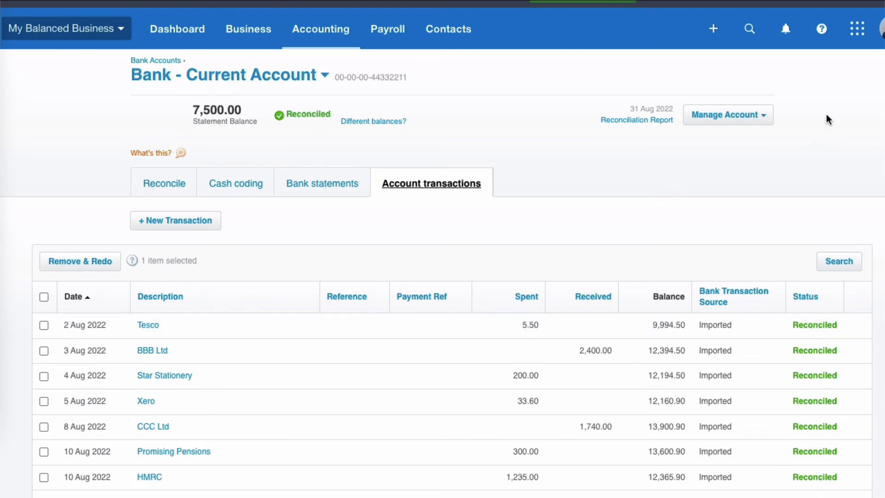
{"action": "left_click", "coordinate": [820, 28]}
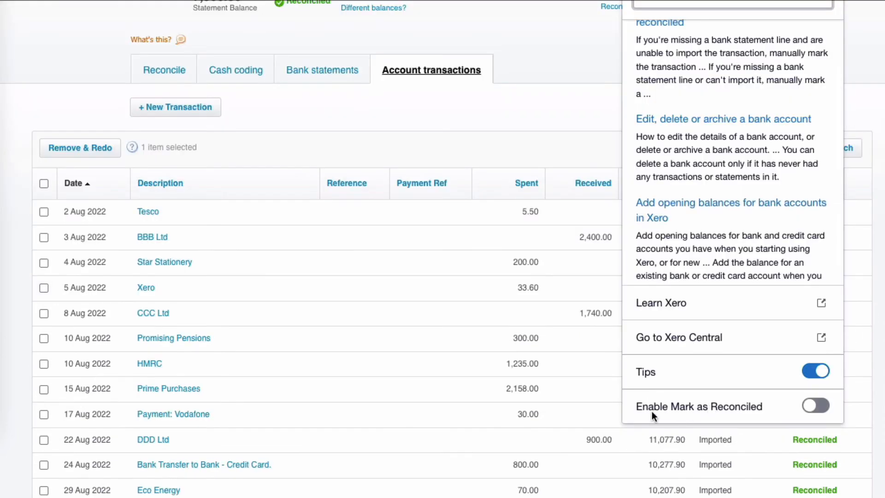
{"action": "left_click", "coordinate": [813, 406]}
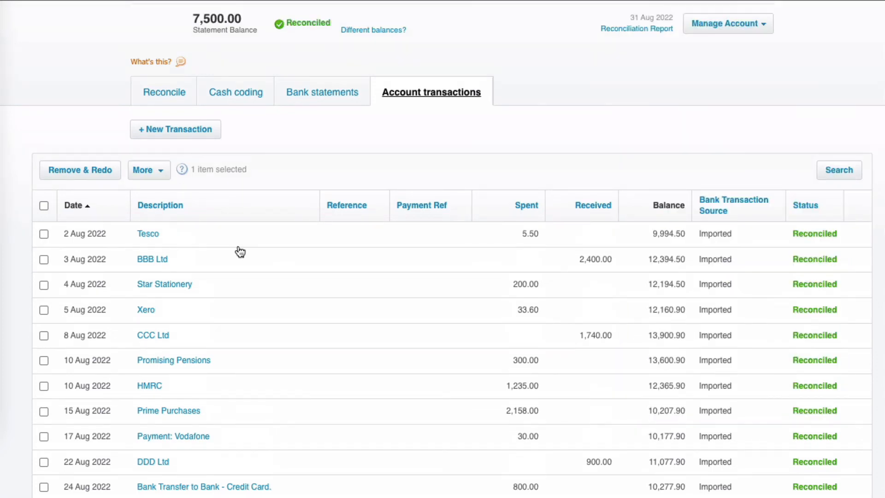
{"action": "left_click", "coordinate": [166, 184]}
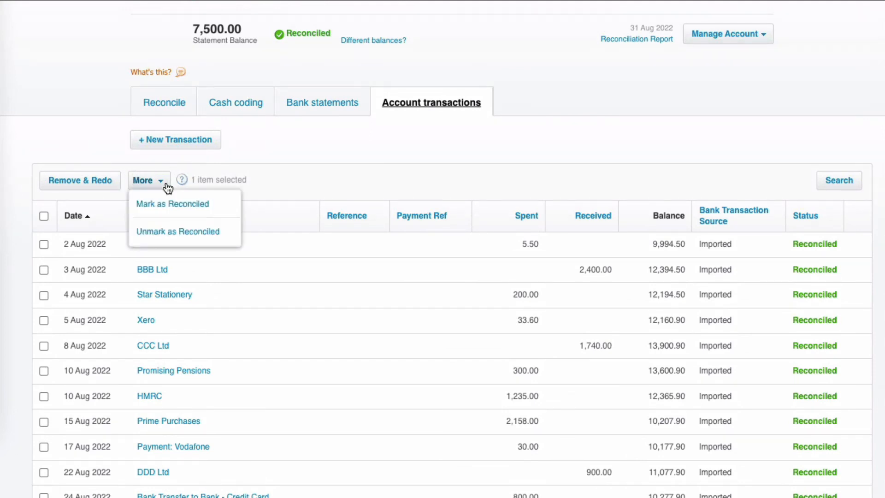
{"action": "left_click", "coordinate": [178, 233]}
Mark the unreconciled 30 Aug 2022 Happy Bank transaction as reconciled directly from the account transactions list.
{"action": "scroll", "coordinate": [384, 350], "scroll_direction": "down", "scroll_amount": 7}
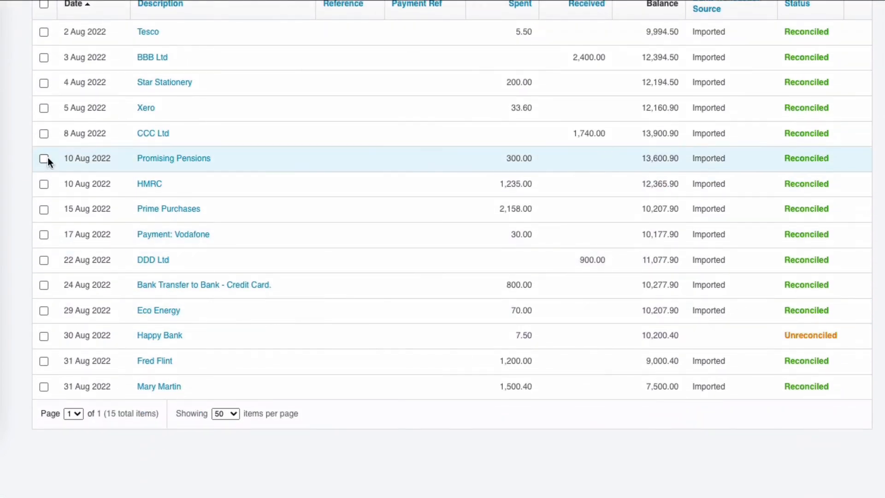
{"action": "left_click", "coordinate": [46, 336]}
{"action": "scroll", "coordinate": [148, 325], "scroll_direction": "up", "scroll_amount": 5}
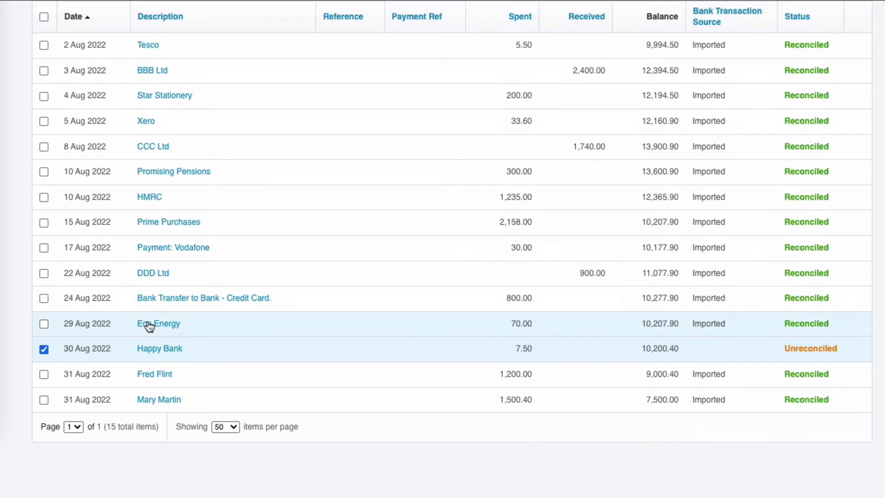
{"action": "left_click", "coordinate": [162, 199]}
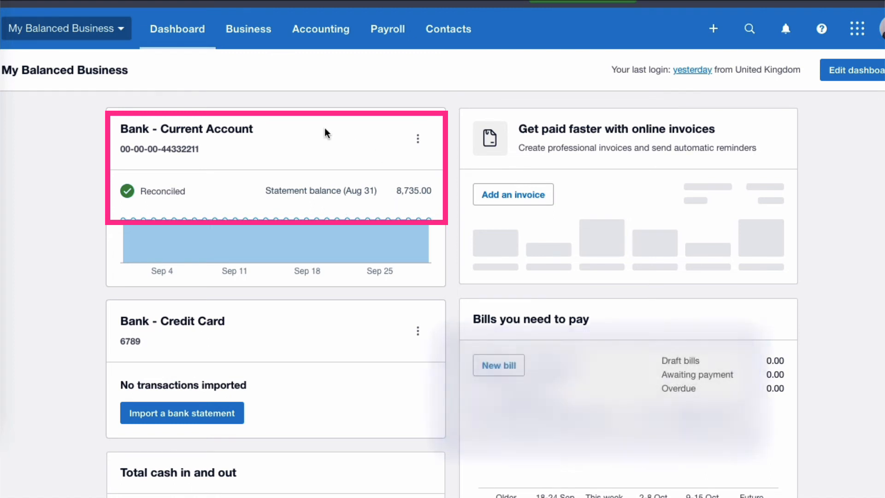
Restore the deleted 10 Aug 2022 HMRC VAT direct debit line of 1,235.00 in the current account's imported statement for 2 to 31 Aug 2022.
{"action": "left_click", "coordinate": [418, 139]}
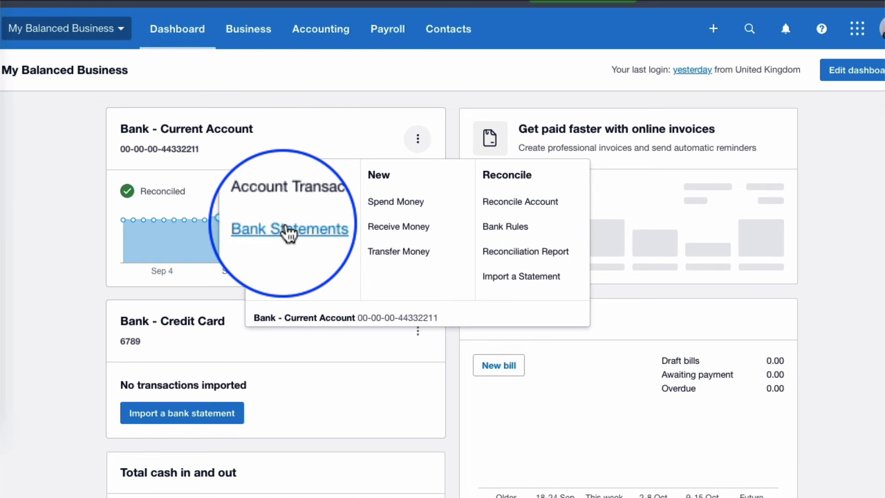
{"action": "left_click", "coordinate": [286, 228]}
{"action": "left_click", "coordinate": [141, 224]}
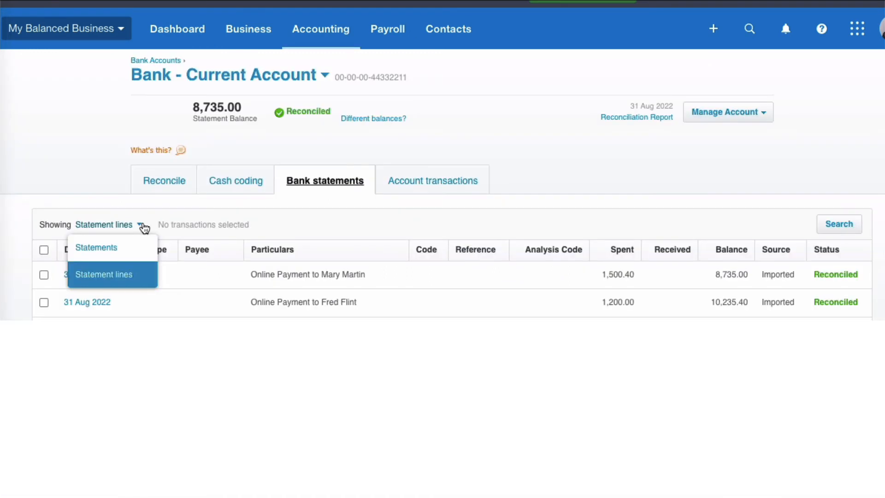
{"action": "left_click", "coordinate": [107, 254]}
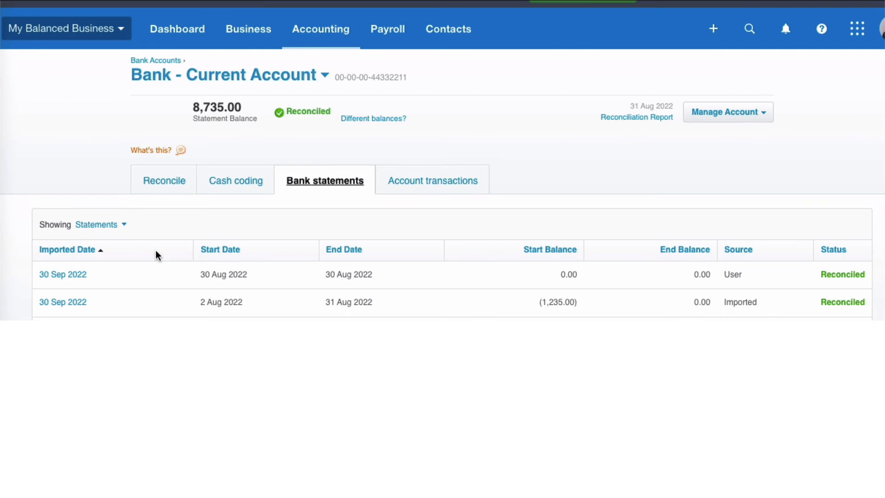
{"action": "left_click", "coordinate": [354, 309]}
{"action": "scroll", "coordinate": [227, 306], "scroll_direction": "down", "scroll_amount": 3}
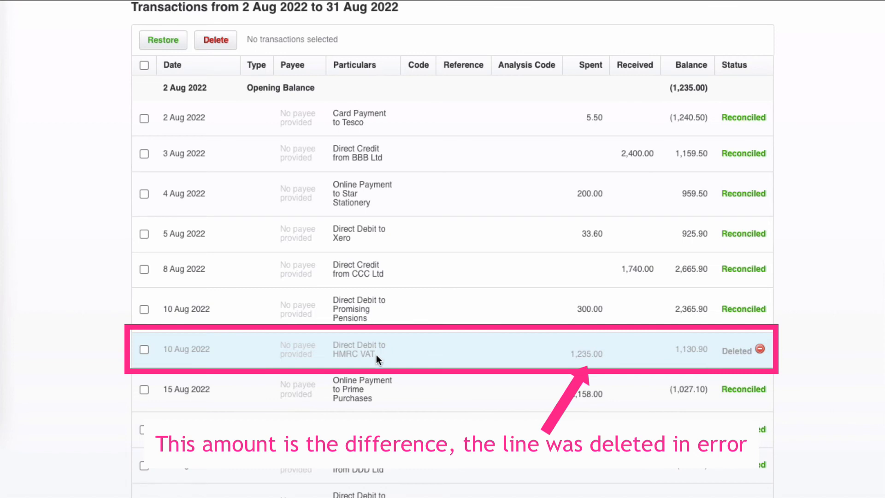
{"action": "left_click", "coordinate": [146, 349]}
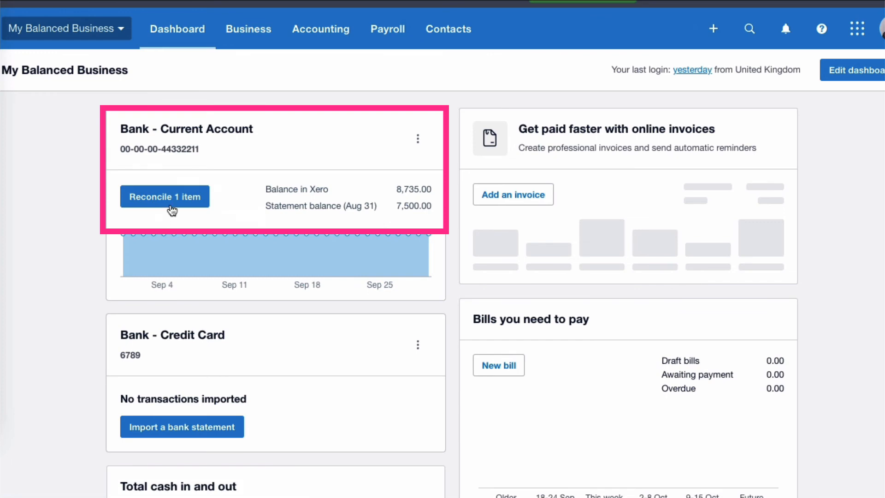
Reconcile the current account's 10 Aug 2022 HMRC VAT direct debit of 1,235.00 to contact HMRC, account 820 - VAT, with No VAT.
{"action": "left_click", "coordinate": [175, 196]}
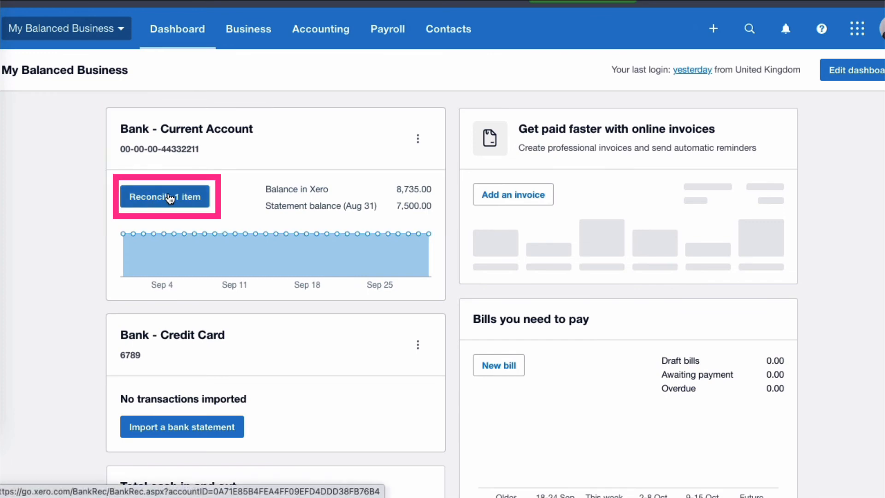
{"action": "scroll", "coordinate": [337, 290], "scroll_direction": "down", "scroll_amount": 2}
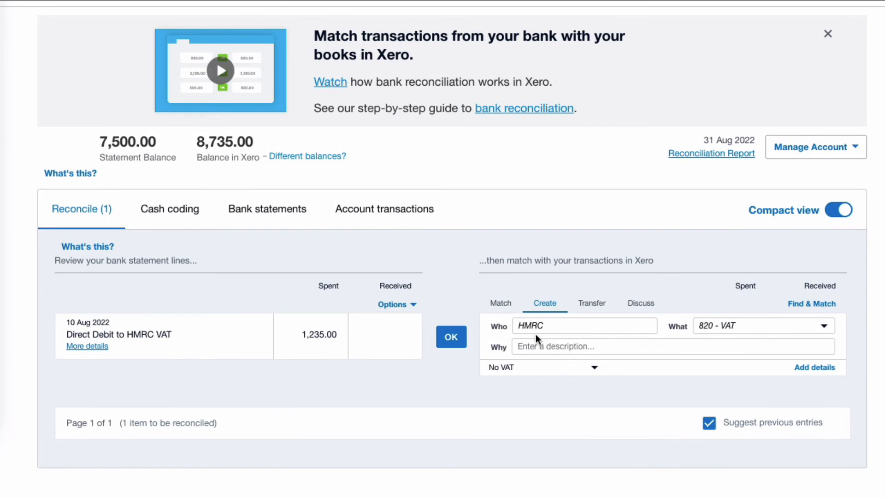
{"action": "left_click", "coordinate": [451, 337]}
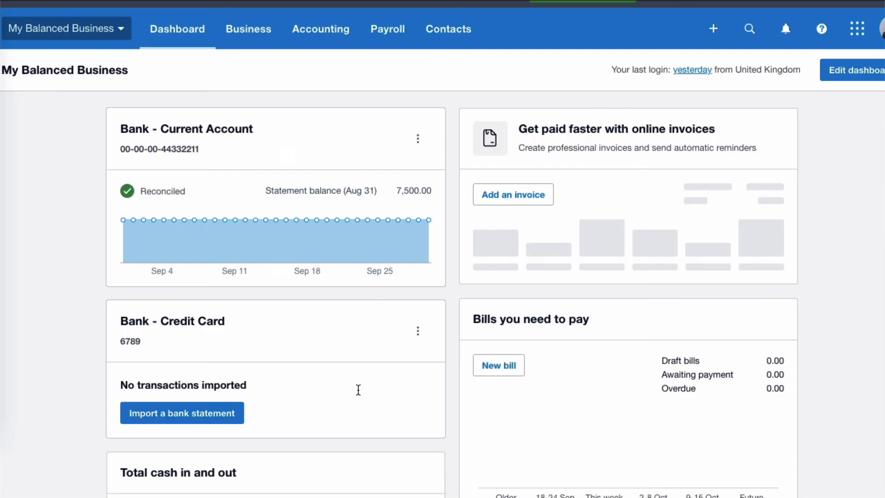